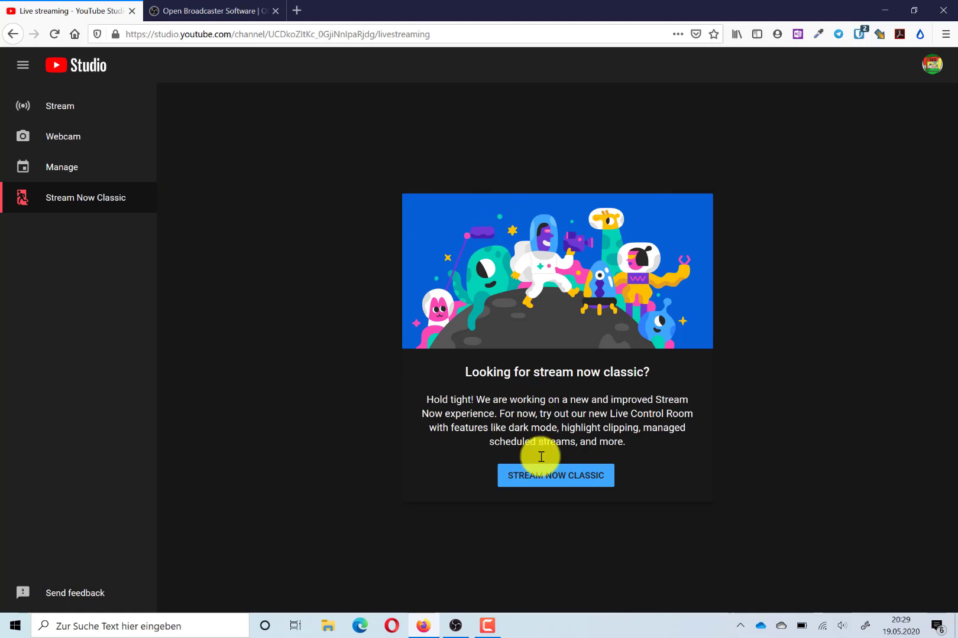
Open the classic Stream Now dashboard, check the signed-in account and bring up the encoder setup with the stream key.
{"action": "left_click", "coordinate": [540, 482]}
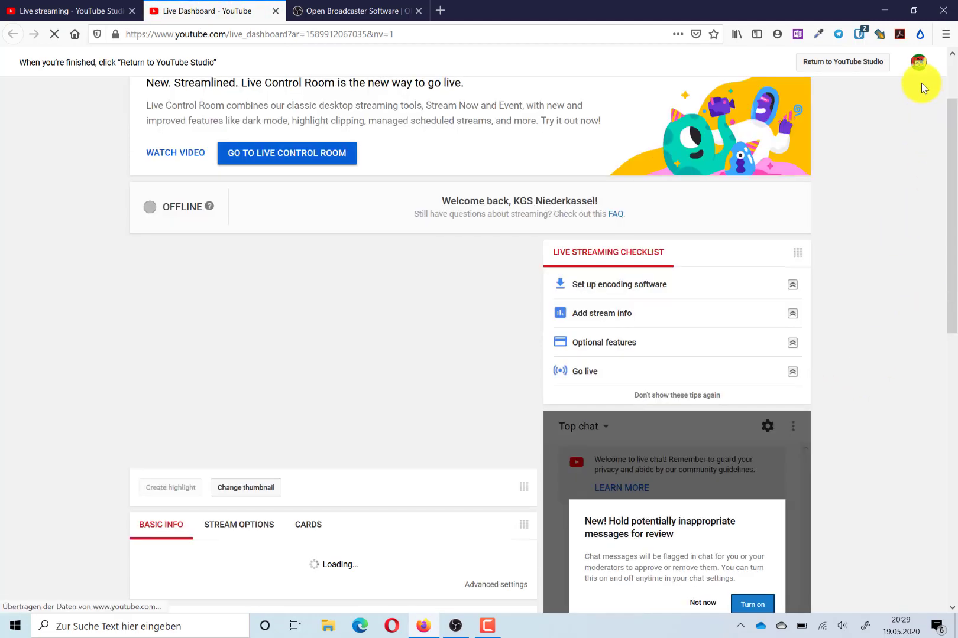
{"action": "left_click", "coordinate": [920, 68]}
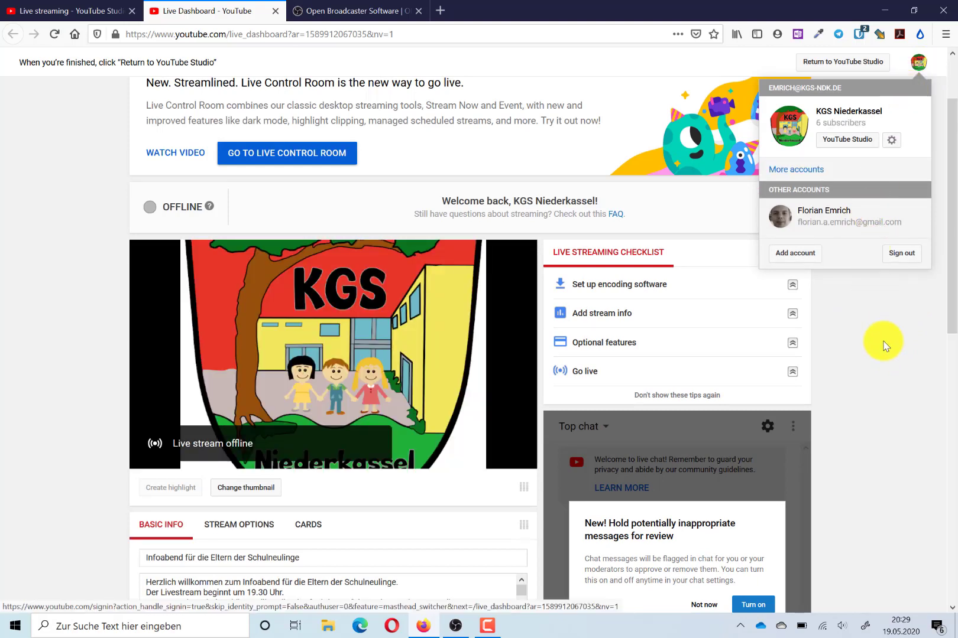
{"action": "left_click", "coordinate": [884, 345]}
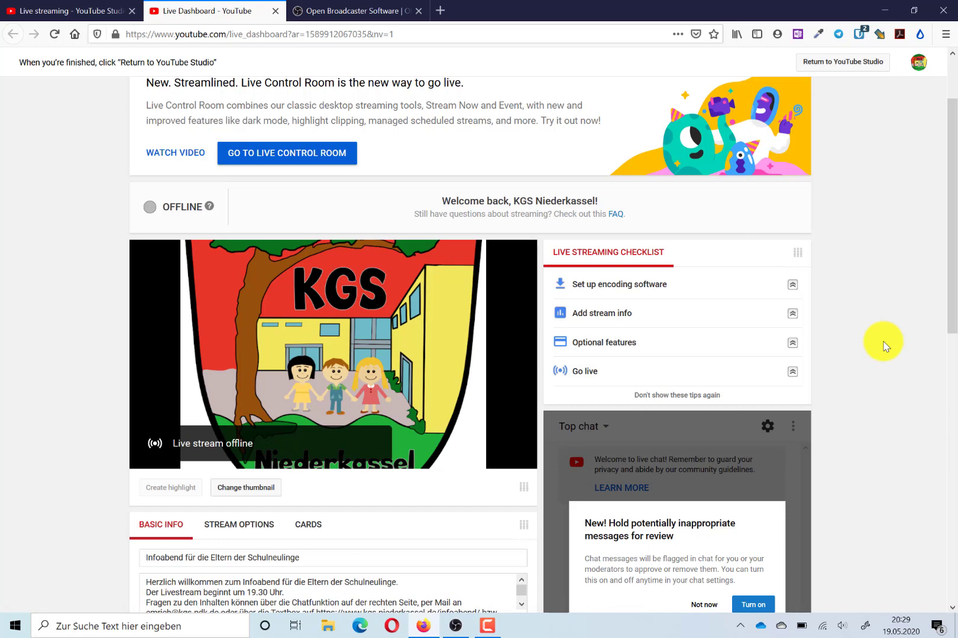
{"action": "scroll", "coordinate": [881, 343], "scroll_direction": "down", "scroll_amount": 6}
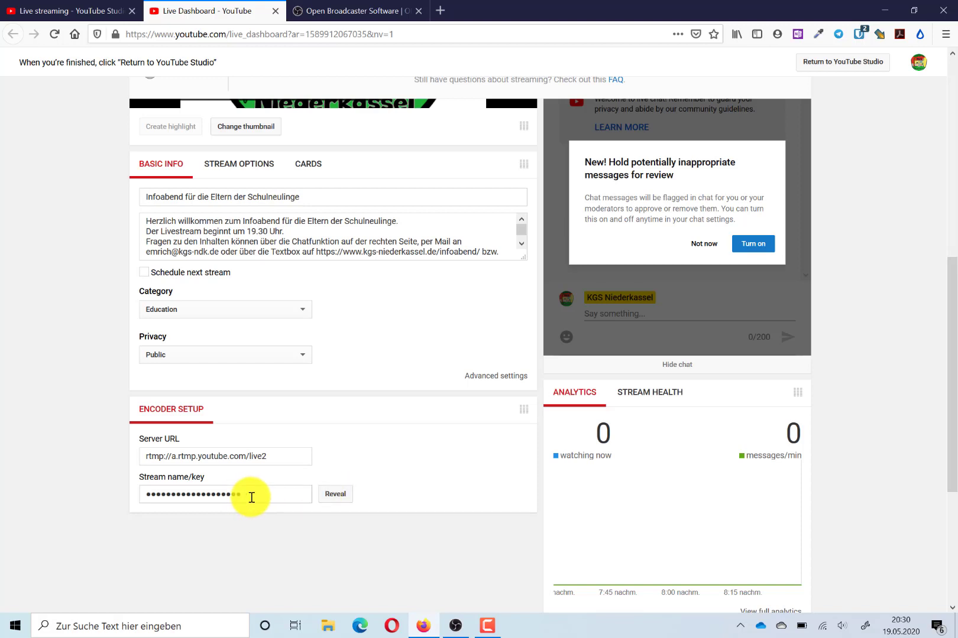
Switch to OBS, look at the stream key field in the stream settings and cancel the settings dialog.
{"action": "left_click", "coordinate": [491, 629]}
{"action": "left_click", "coordinate": [455, 626]}
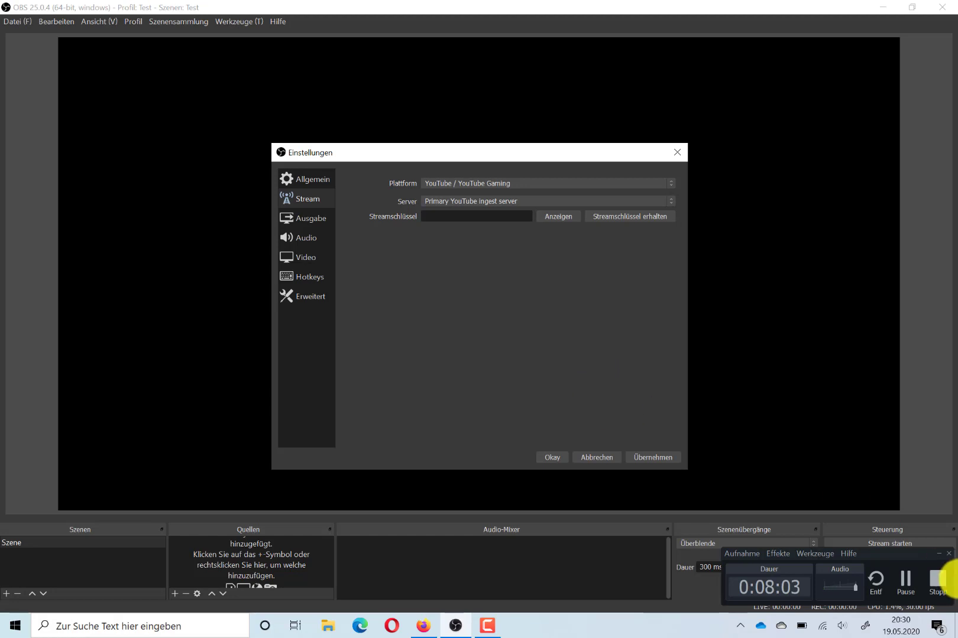
{"action": "left_click", "coordinate": [940, 553]}
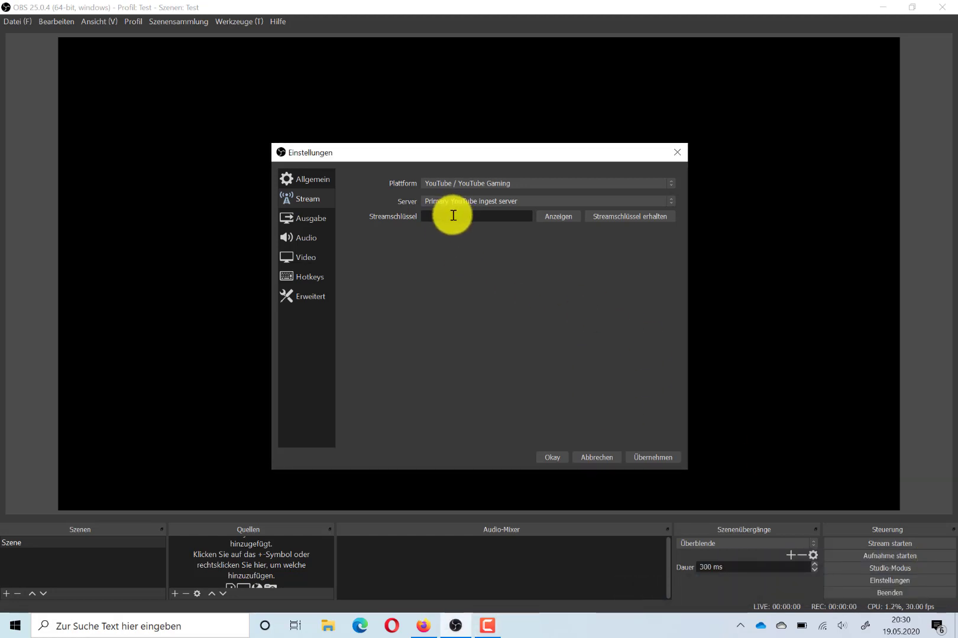
{"action": "left_click", "coordinate": [584, 458]}
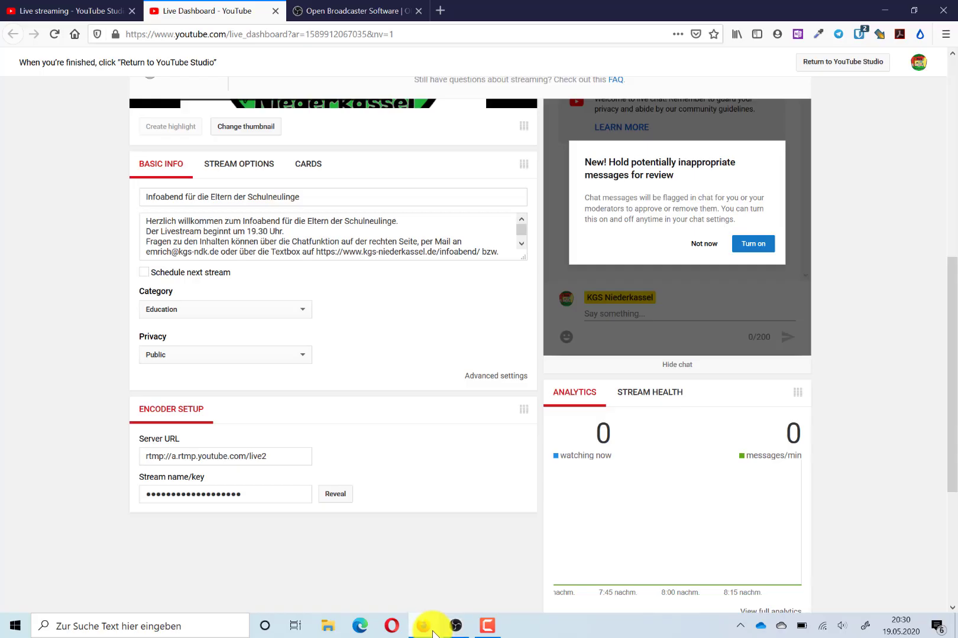
Return to the live dashboard in Firefox and enlarge the stream description box to show its full text.
{"action": "left_click", "coordinate": [424, 626]}
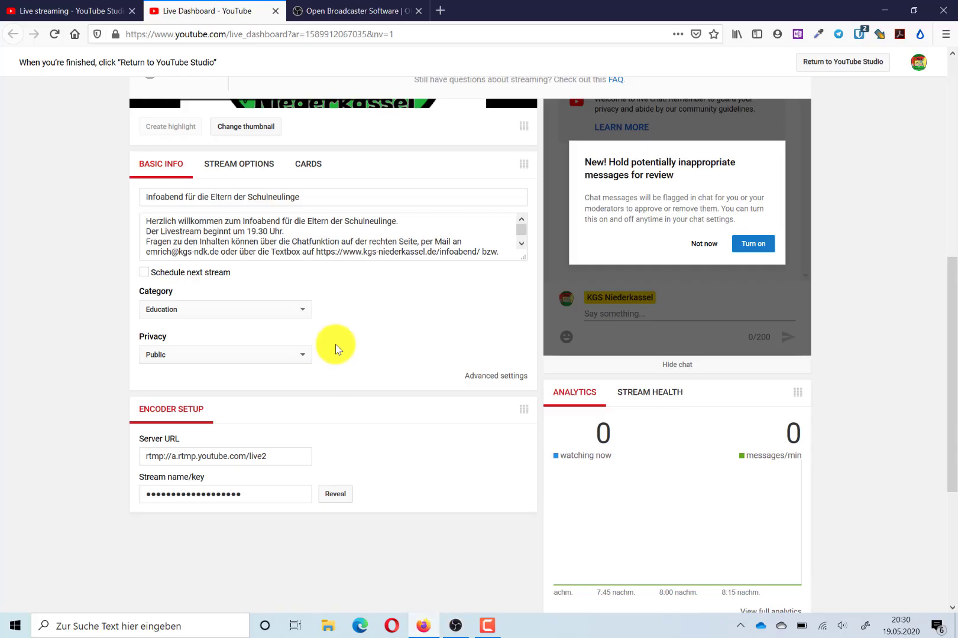
{"action": "scroll", "coordinate": [357, 333], "scroll_direction": "up", "scroll_amount": 8}
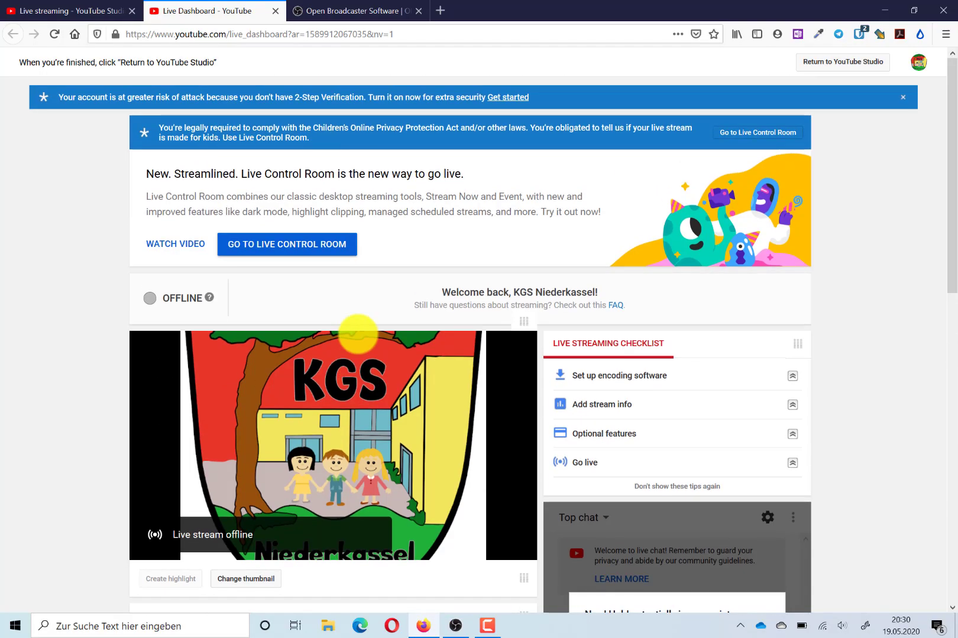
{"action": "scroll", "coordinate": [358, 333], "scroll_direction": "down", "scroll_amount": 5}
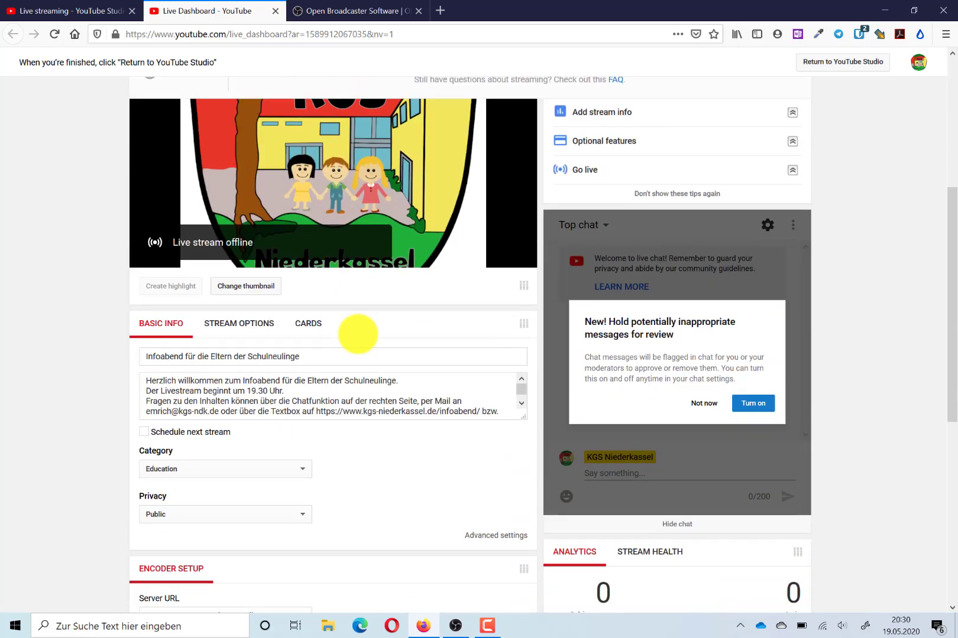
{"action": "scroll", "coordinate": [357, 334], "scroll_direction": "down", "scroll_amount": 4}
{"action": "scroll", "coordinate": [358, 337], "scroll_direction": "up", "scroll_amount": 1}
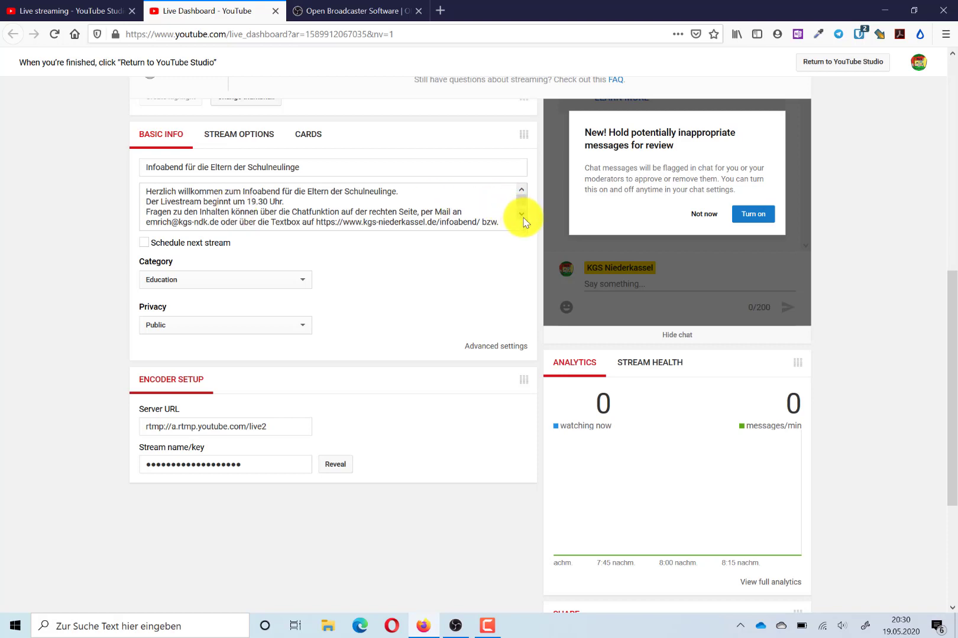
{"action": "left_click_drag", "start_coordinate": [525, 226], "coordinate": [532, 272]}
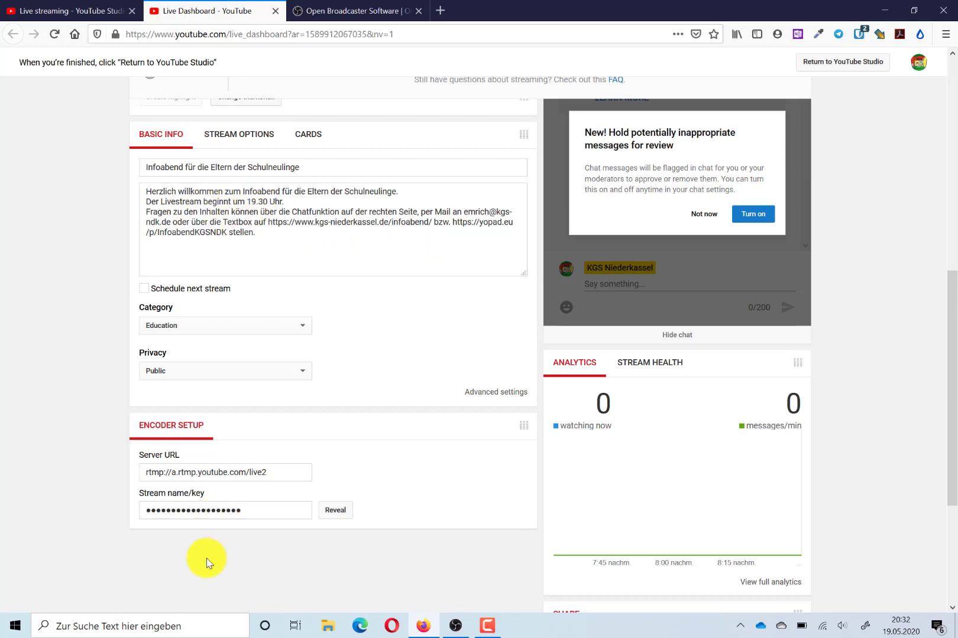
Open the stream options and review the DVR, archive, latency and added delay settings.
{"action": "scroll", "coordinate": [203, 560], "scroll_direction": "up", "scroll_amount": 2}
{"action": "scroll", "coordinate": [204, 560], "scroll_direction": "down", "scroll_amount": 2}
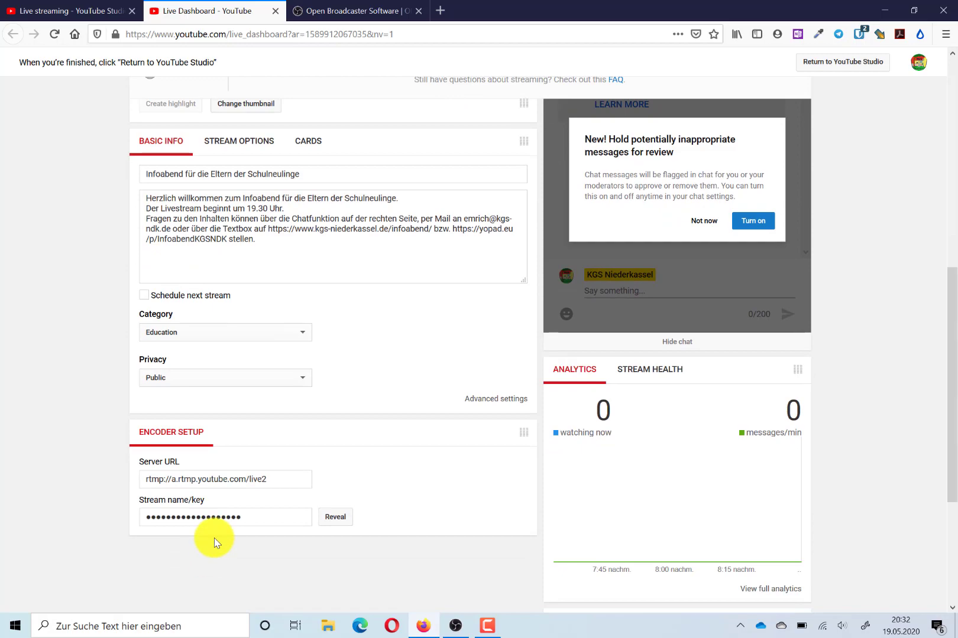
{"action": "scroll", "coordinate": [214, 538], "scroll_direction": "up", "scroll_amount": 5}
{"action": "scroll", "coordinate": [214, 538], "scroll_direction": "up", "scroll_amount": 4}
{"action": "scroll", "coordinate": [214, 538], "scroll_direction": "down", "scroll_amount": 6}
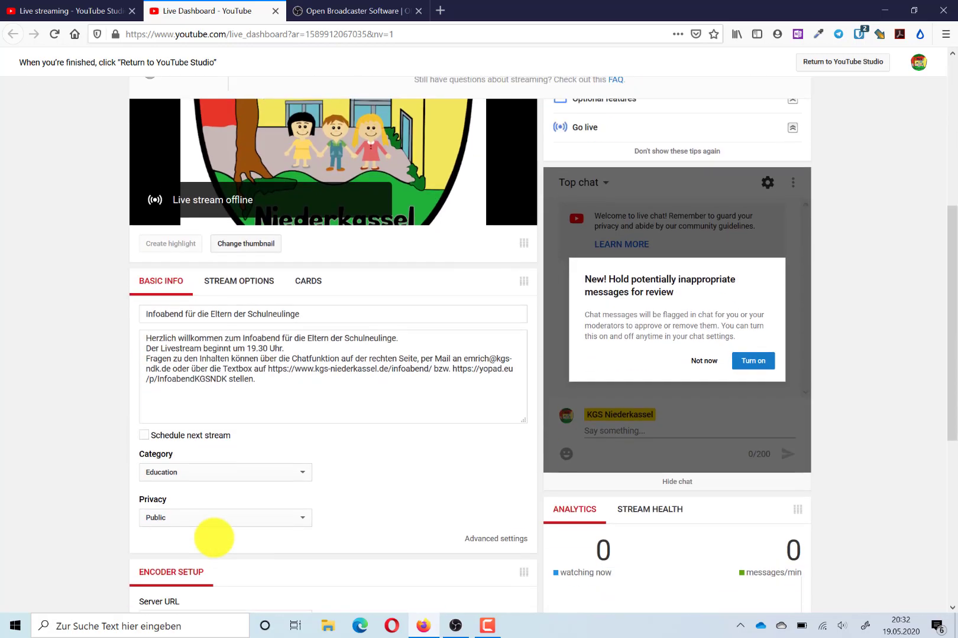
{"action": "scroll", "coordinate": [274, 395], "scroll_direction": "up", "scroll_amount": 2}
{"action": "scroll", "coordinate": [274, 401], "scroll_direction": "up", "scroll_amount": 2}
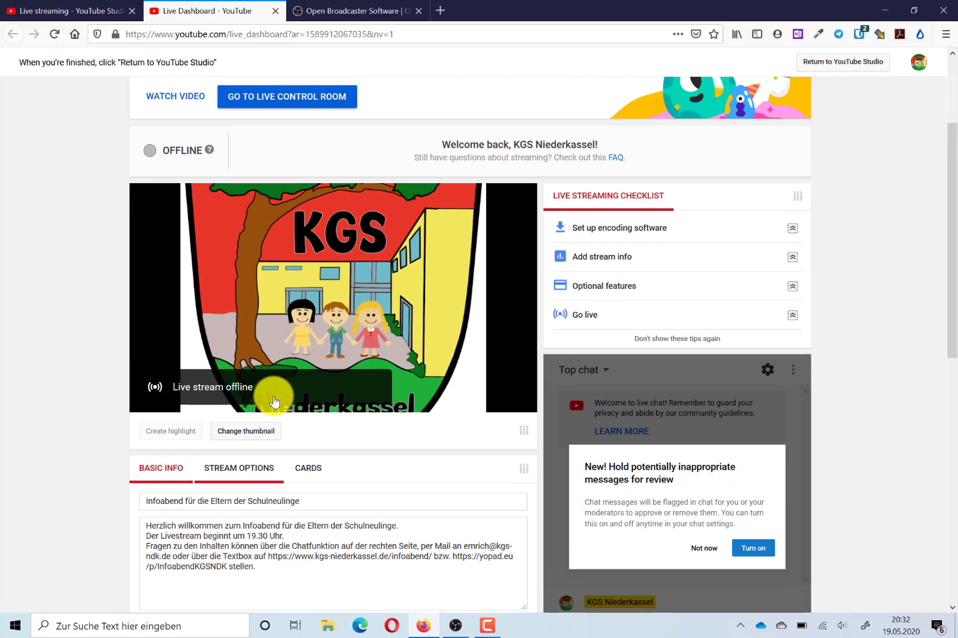
{"action": "scroll", "coordinate": [274, 401], "scroll_direction": "down", "scroll_amount": 1}
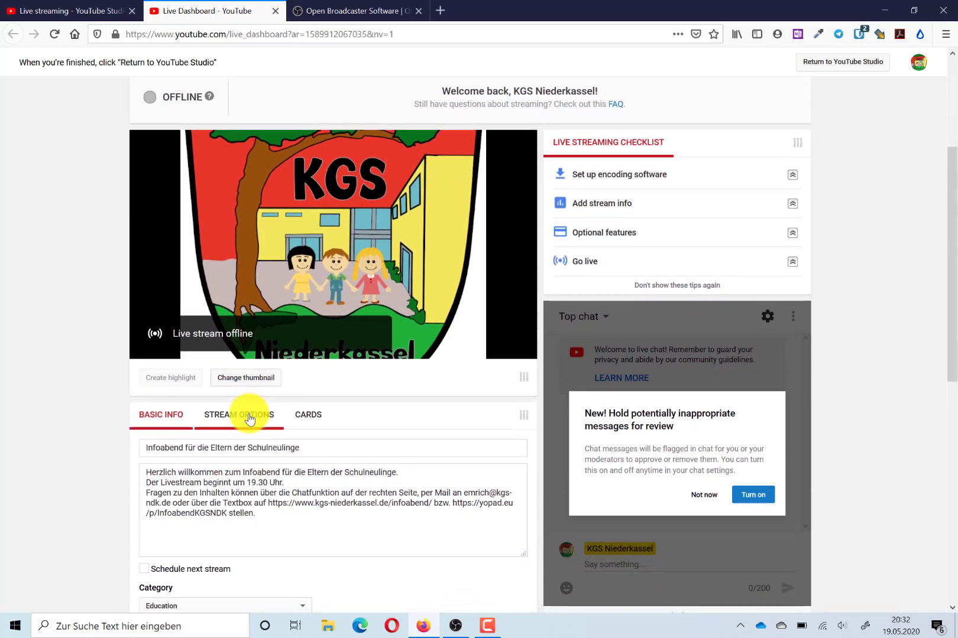
{"action": "left_click", "coordinate": [249, 417]}
{"action": "scroll", "coordinate": [100, 434], "scroll_direction": "down", "scroll_amount": 3}
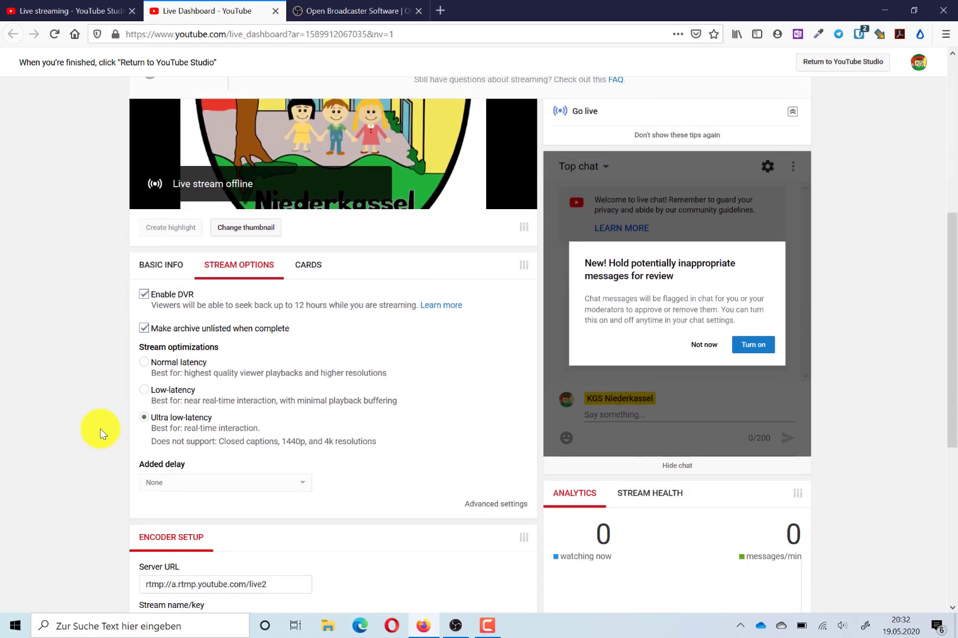
{"action": "scroll", "coordinate": [100, 433], "scroll_direction": "down", "scroll_amount": 2}
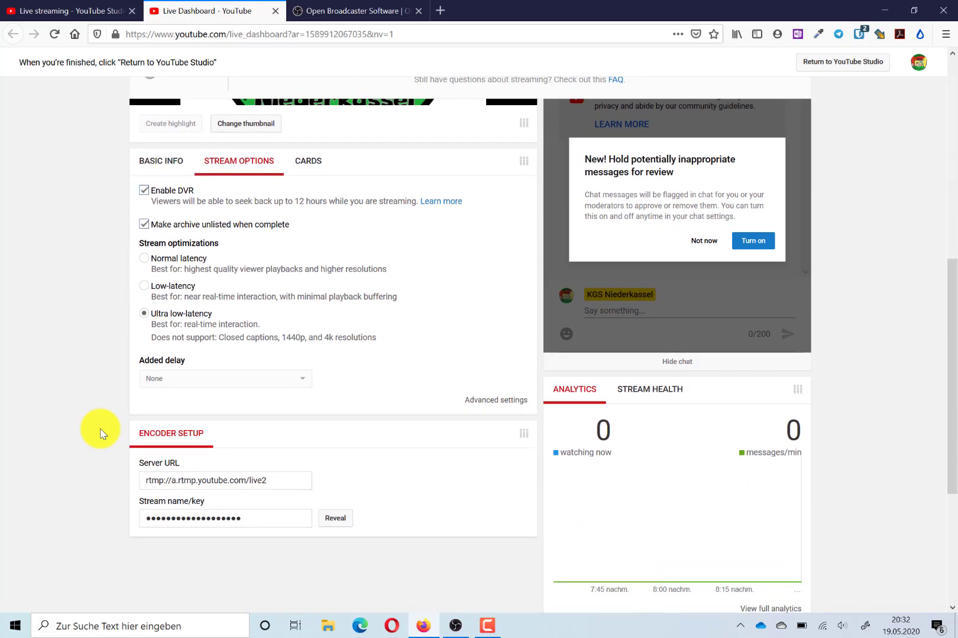
{"action": "scroll", "coordinate": [129, 418], "scroll_direction": "up", "scroll_amount": 1}
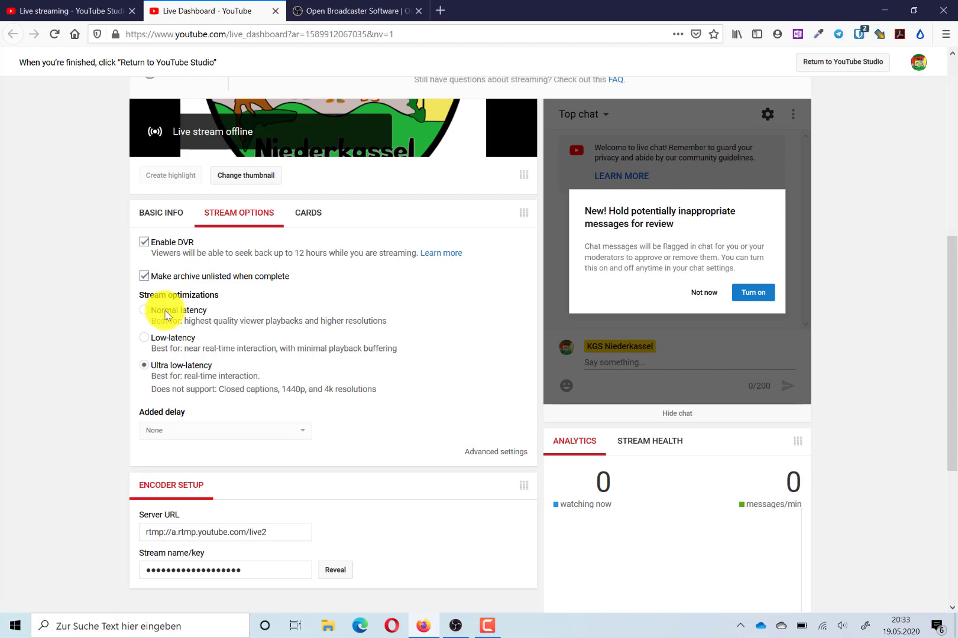
Look at the cards options, the streaming checklist, live chat, analytics and share link on the dashboard.
{"action": "left_click", "coordinate": [311, 224]}
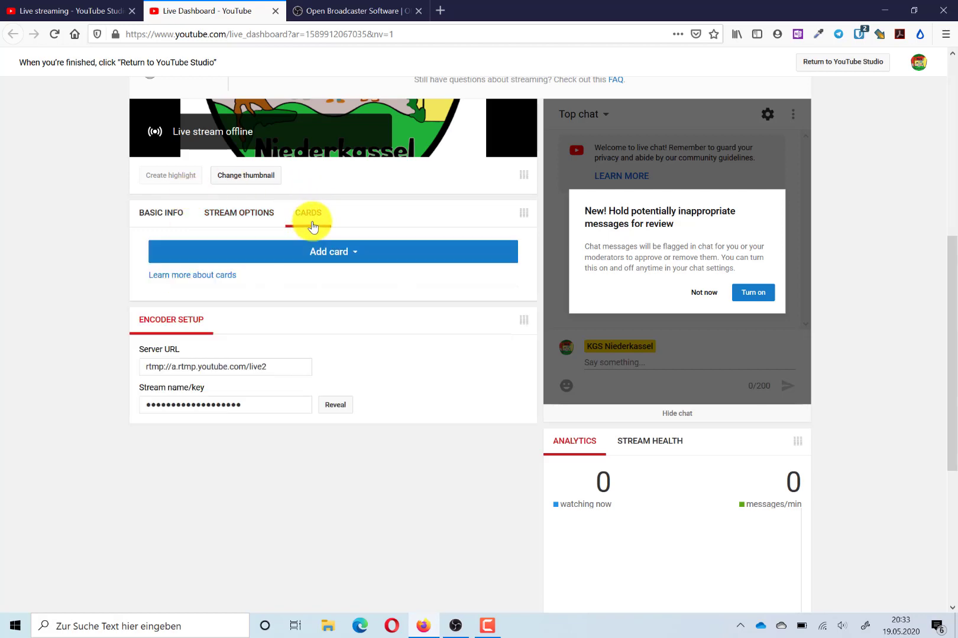
{"action": "scroll", "coordinate": [348, 301], "scroll_direction": "up", "scroll_amount": 6}
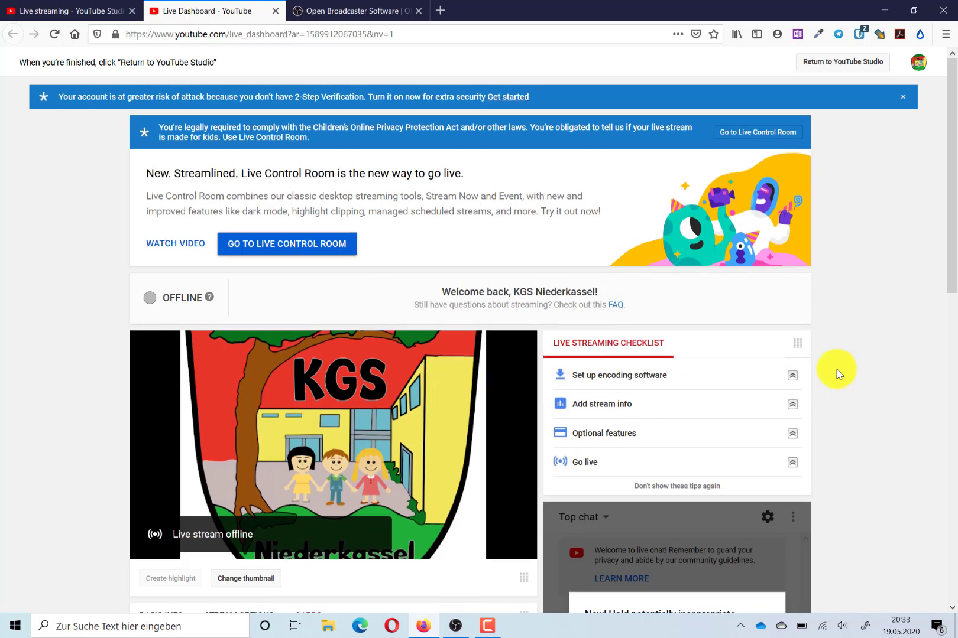
{"action": "scroll", "coordinate": [836, 374], "scroll_direction": "down", "scroll_amount": 4}
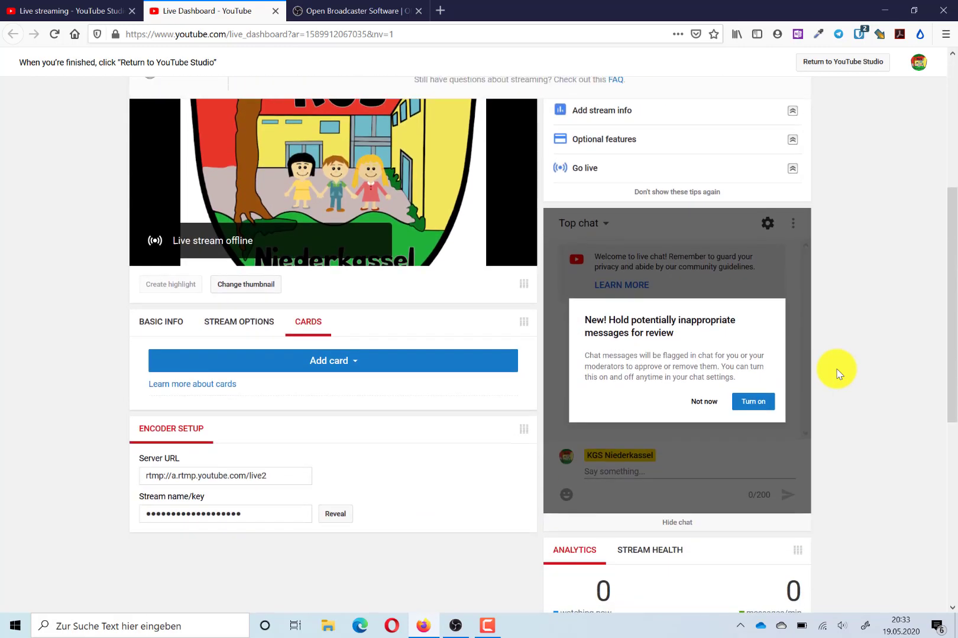
{"action": "scroll", "coordinate": [837, 373], "scroll_direction": "down", "scroll_amount": 5}
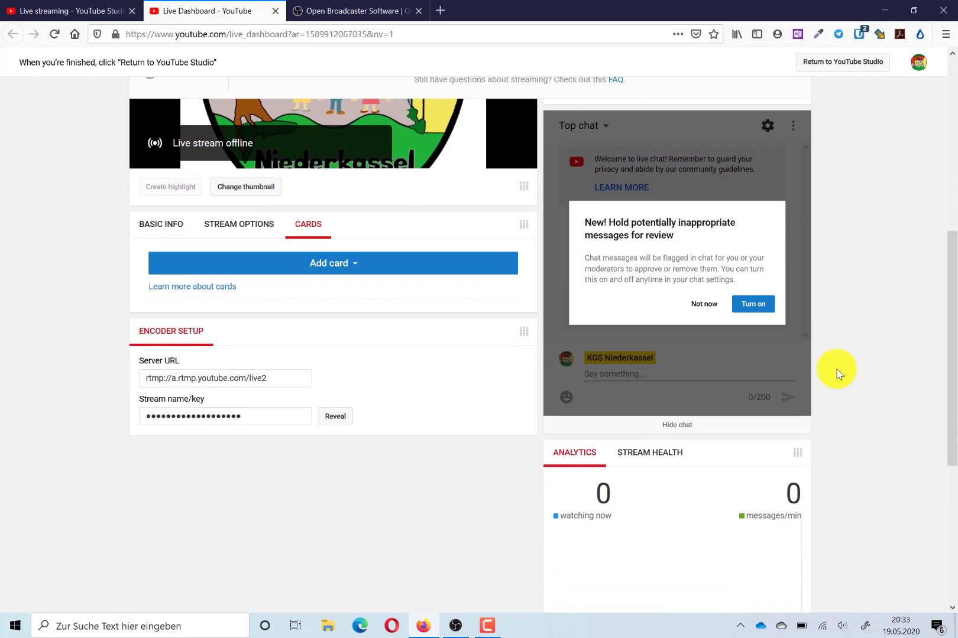
{"action": "scroll", "coordinate": [836, 374], "scroll_direction": "down", "scroll_amount": 2}
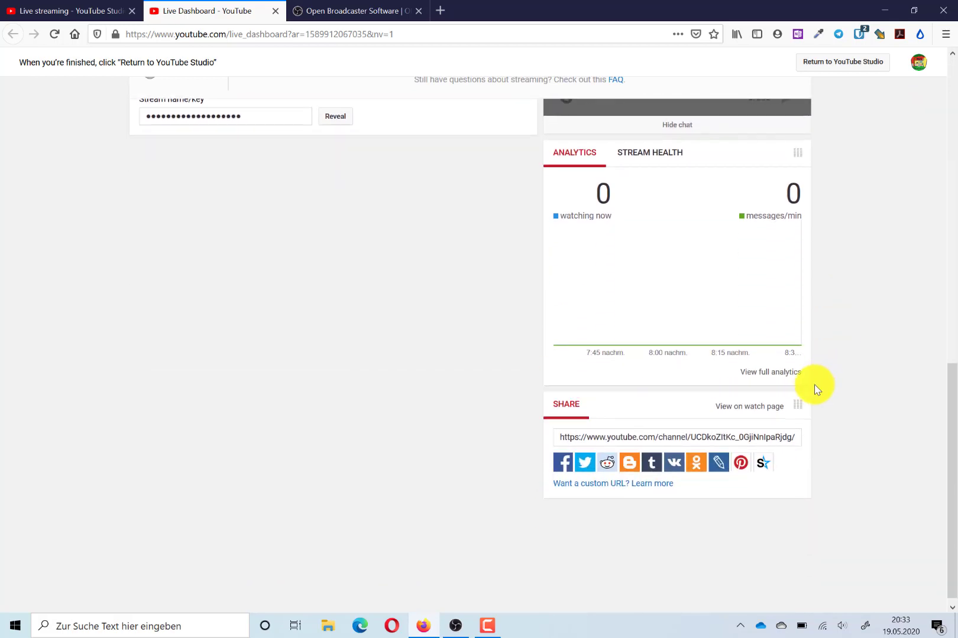
{"action": "scroll", "coordinate": [460, 421], "scroll_direction": "up", "scroll_amount": 8}
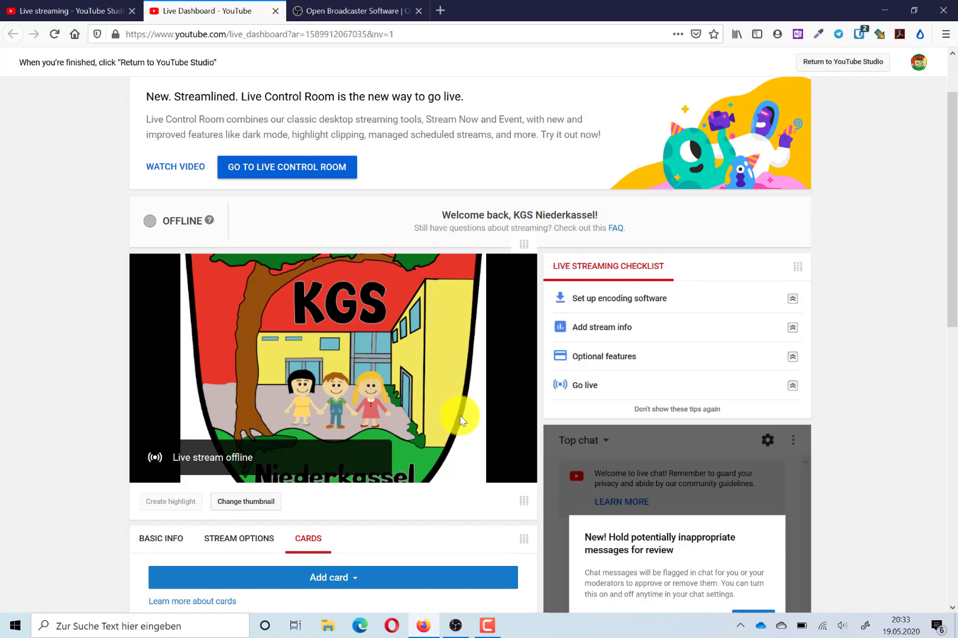
{"action": "scroll", "coordinate": [460, 421], "scroll_direction": "down", "scroll_amount": 5}
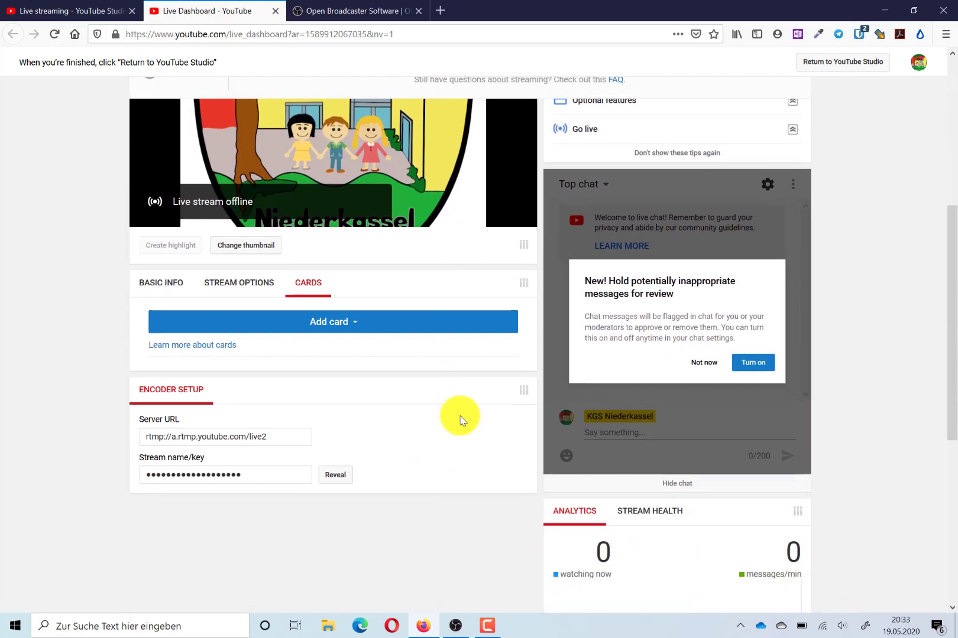
Go back to the stream options and open the advanced settings of the Infoabend stream.
{"action": "left_click", "coordinate": [253, 294]}
{"action": "scroll", "coordinate": [277, 370], "scroll_direction": "down", "scroll_amount": 2}
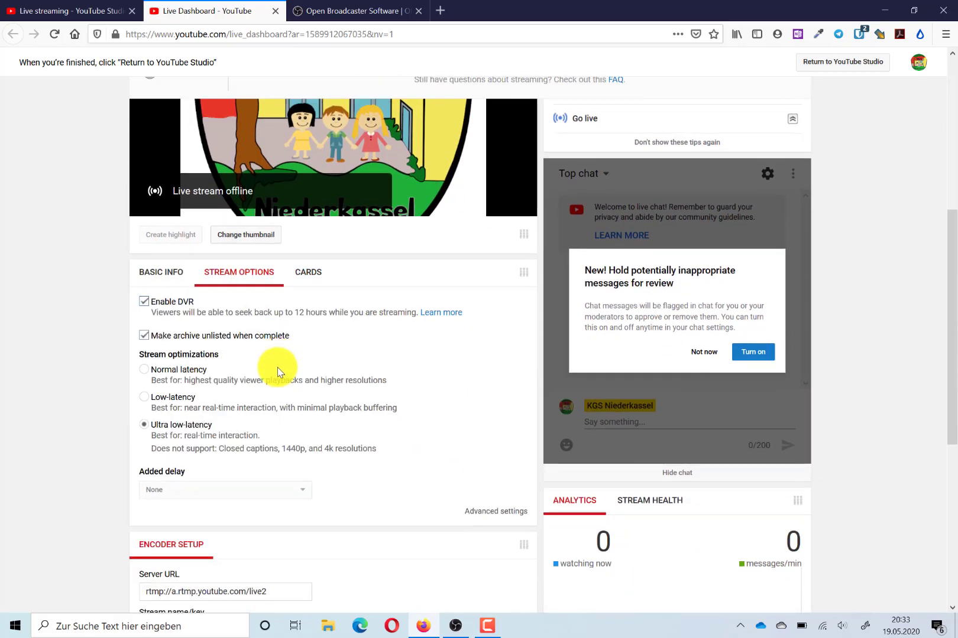
{"action": "scroll", "coordinate": [276, 369], "scroll_direction": "up", "scroll_amount": 1}
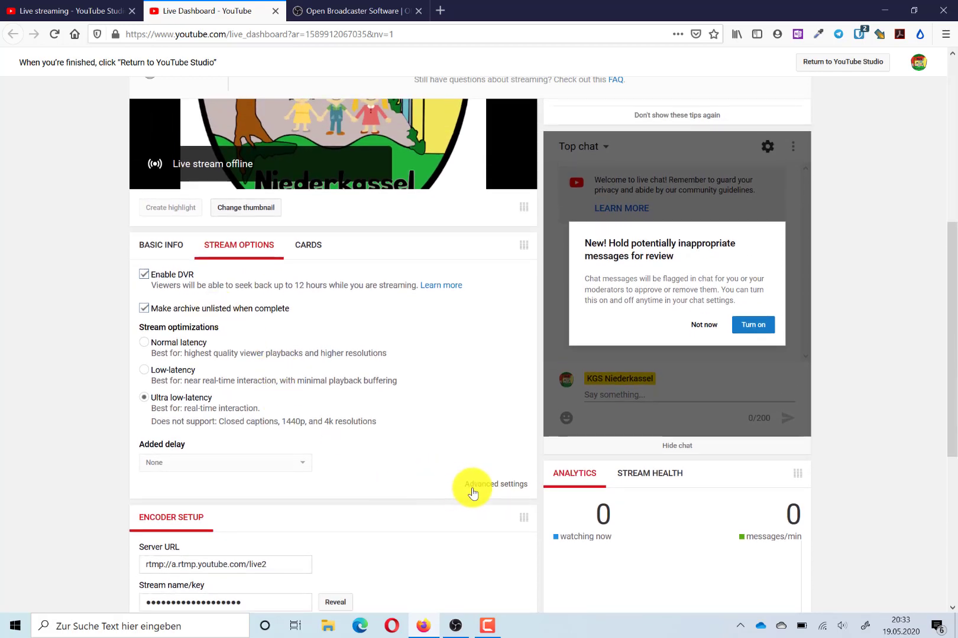
{"action": "left_click", "coordinate": [480, 489]}
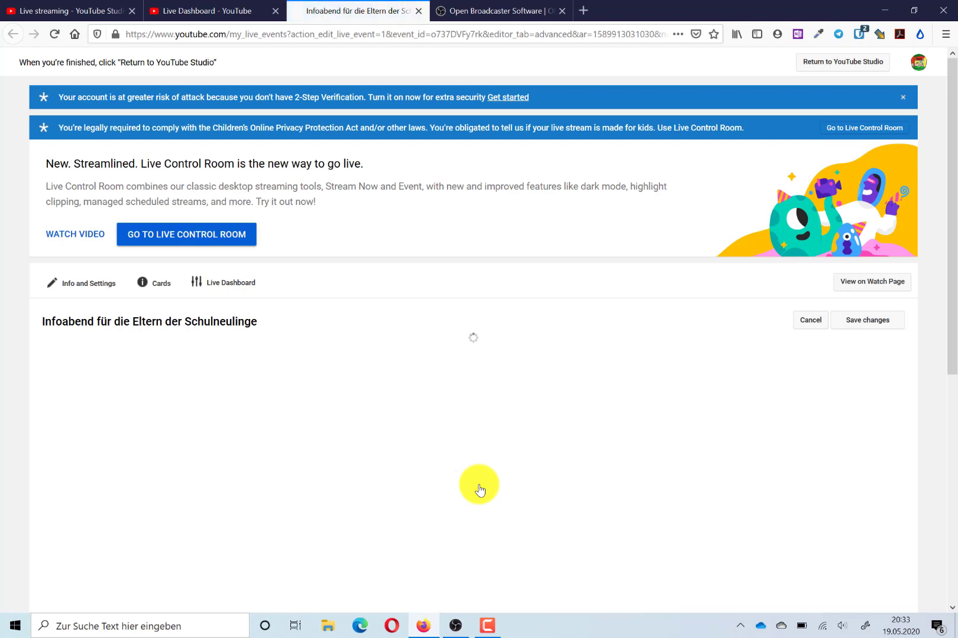
Examine the advanced settings for chat, license, promotions, age restriction, recording, comments and stream optimizations.
{"action": "scroll", "coordinate": [479, 489], "scroll_direction": "down", "scroll_amount": 3}
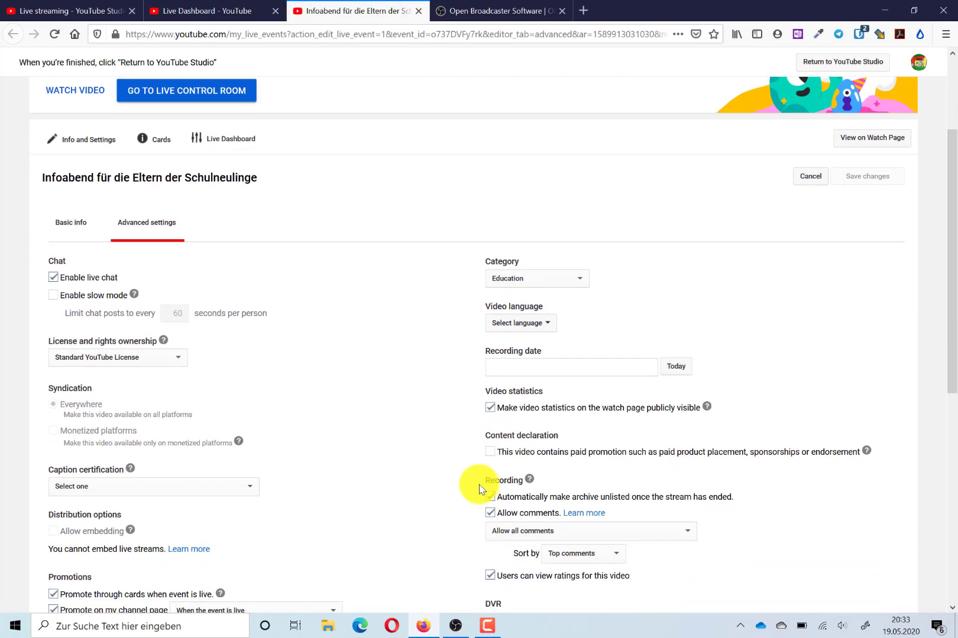
{"action": "scroll", "coordinate": [478, 489], "scroll_direction": "down", "scroll_amount": 3}
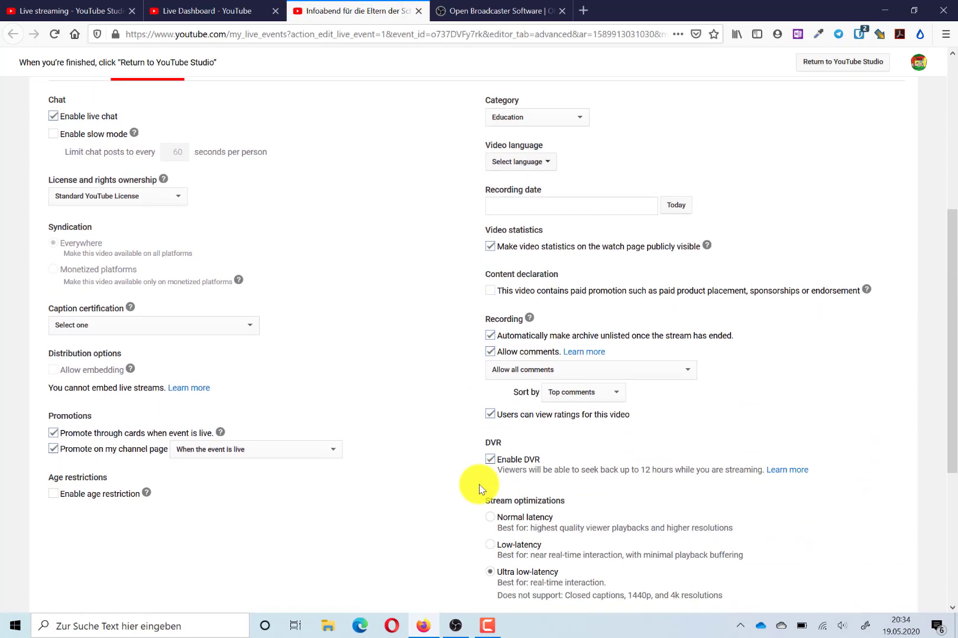
{"action": "scroll", "coordinate": [479, 490], "scroll_direction": "up", "scroll_amount": 2}
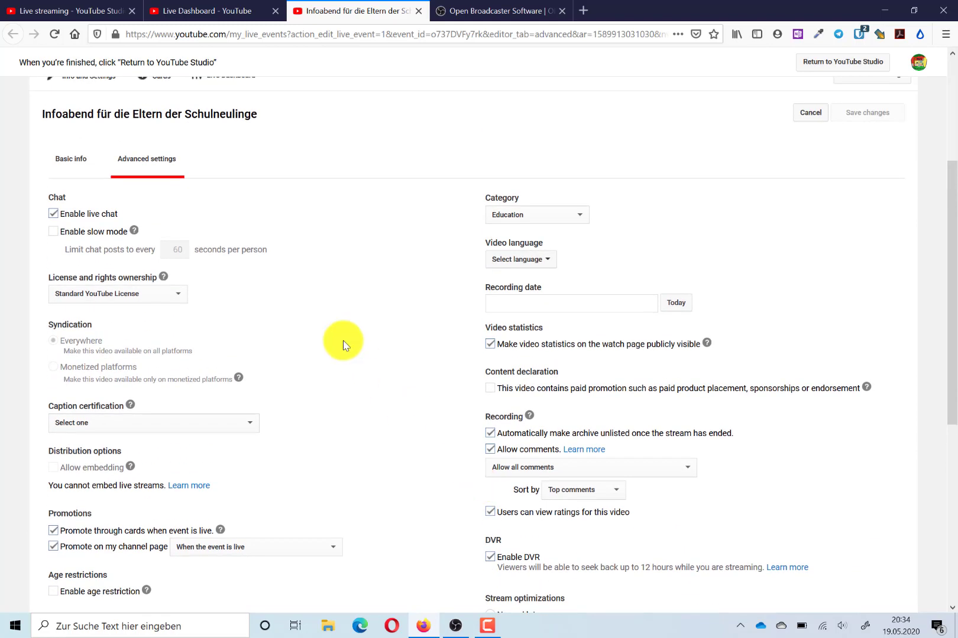
{"action": "scroll", "coordinate": [346, 345], "scroll_direction": "down", "scroll_amount": 2}
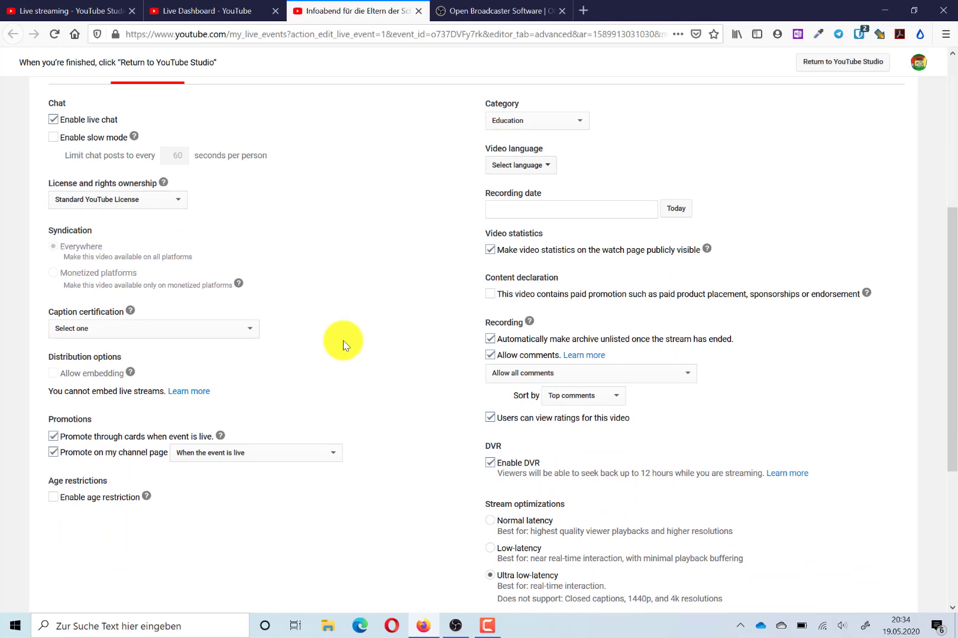
{"action": "scroll", "coordinate": [345, 345], "scroll_direction": "down", "scroll_amount": 4}
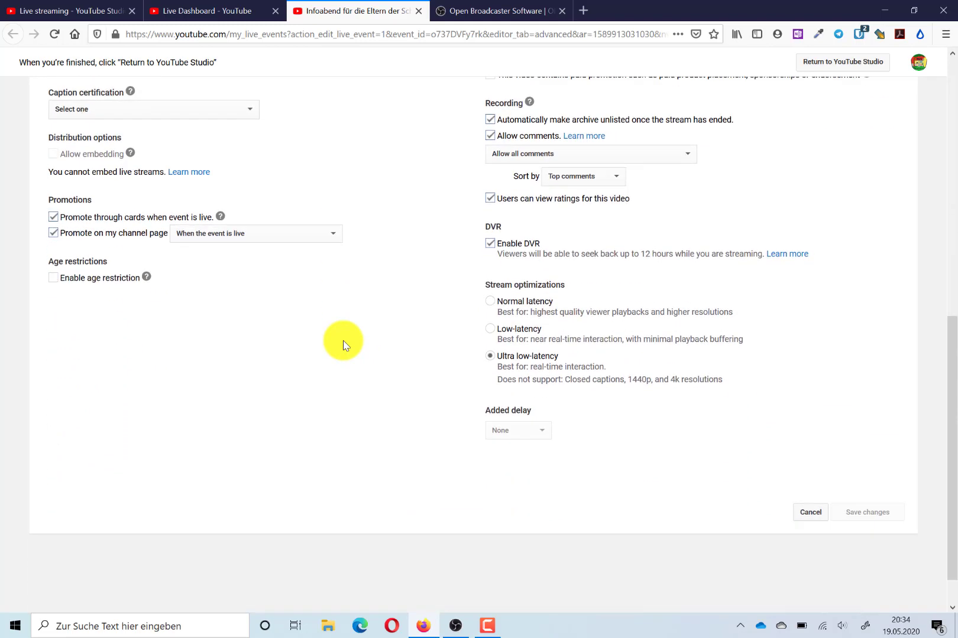
{"action": "scroll", "coordinate": [344, 345], "scroll_direction": "up", "scroll_amount": 2}
{"action": "scroll", "coordinate": [345, 345], "scroll_direction": "up", "scroll_amount": 2}
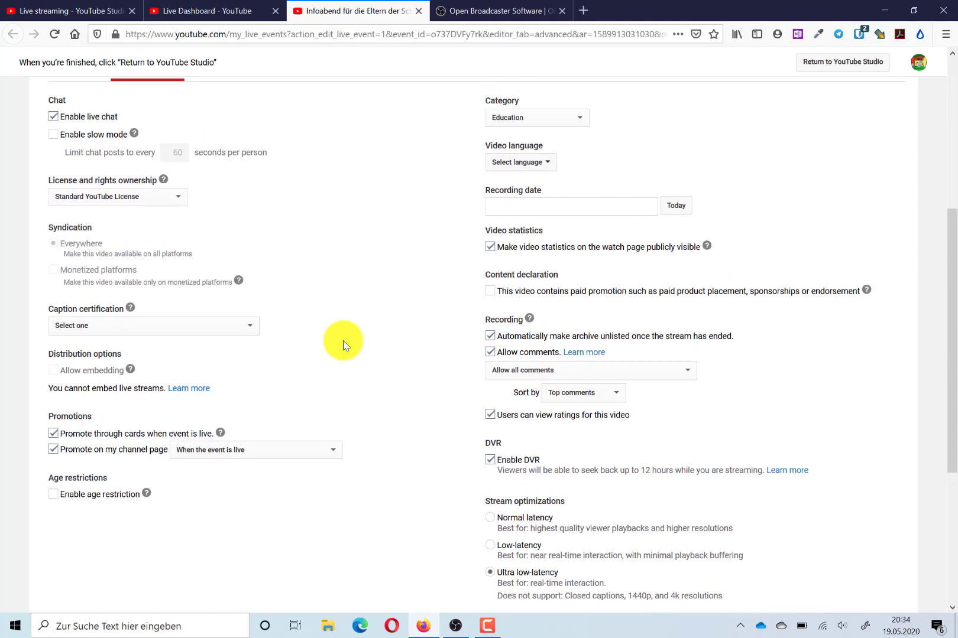
Review the advanced settings of the Infoabend stream once more, from chat and category down to DVR and added delay.
{"action": "scroll", "coordinate": [346, 345], "scroll_direction": "up", "scroll_amount": 2}
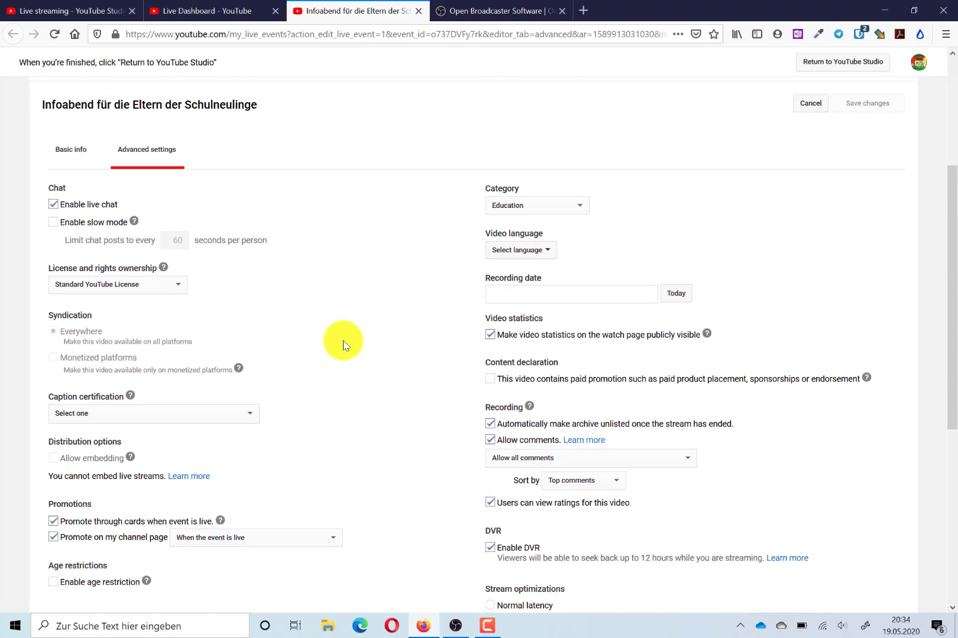
{"action": "scroll", "coordinate": [345, 346], "scroll_direction": "up", "scroll_amount": 1}
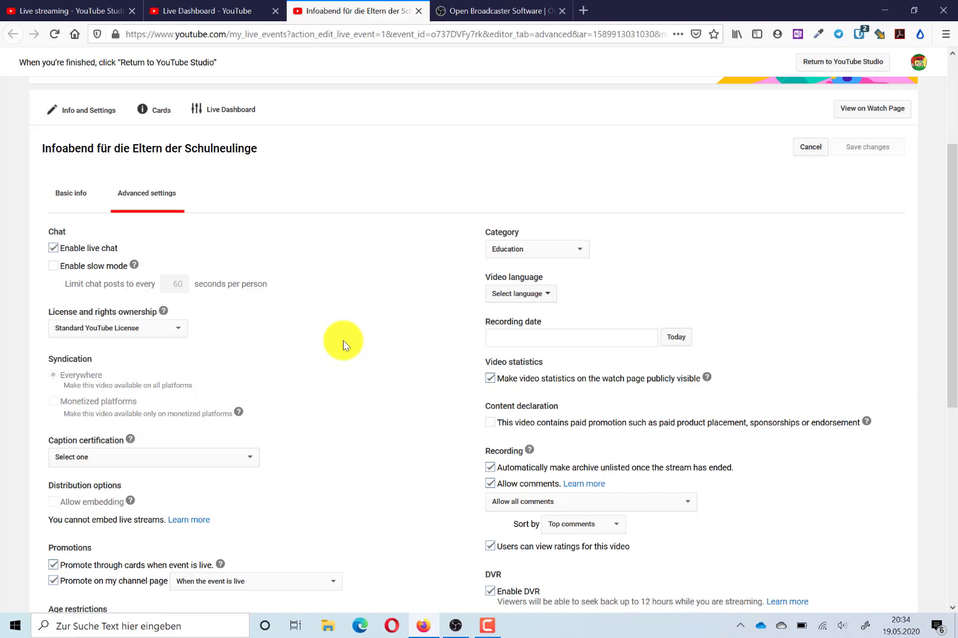
{"action": "scroll", "coordinate": [346, 345], "scroll_direction": "down", "scroll_amount": 2}
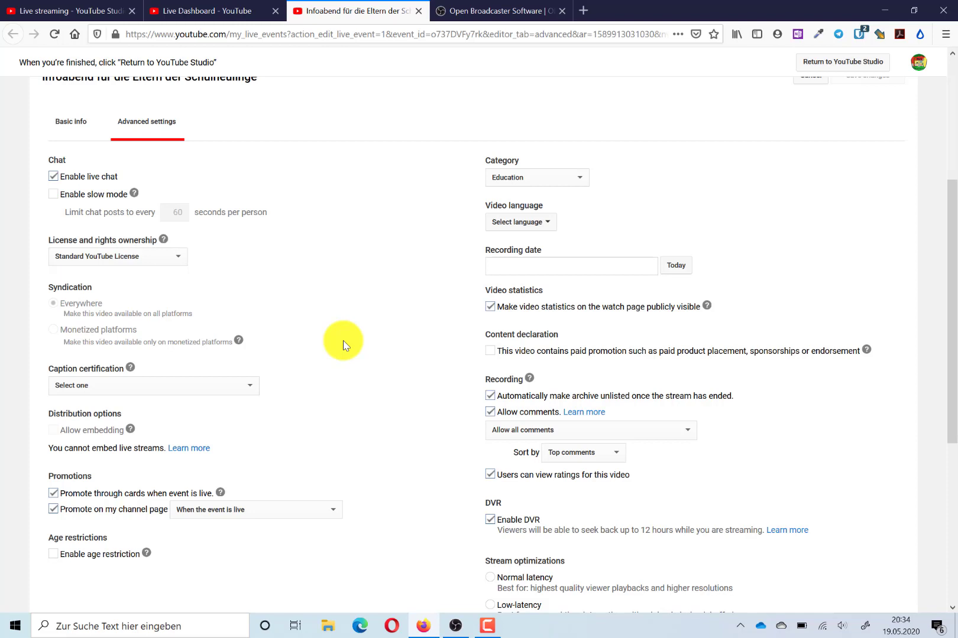
{"action": "scroll", "coordinate": [344, 344], "scroll_direction": "down", "scroll_amount": 3}
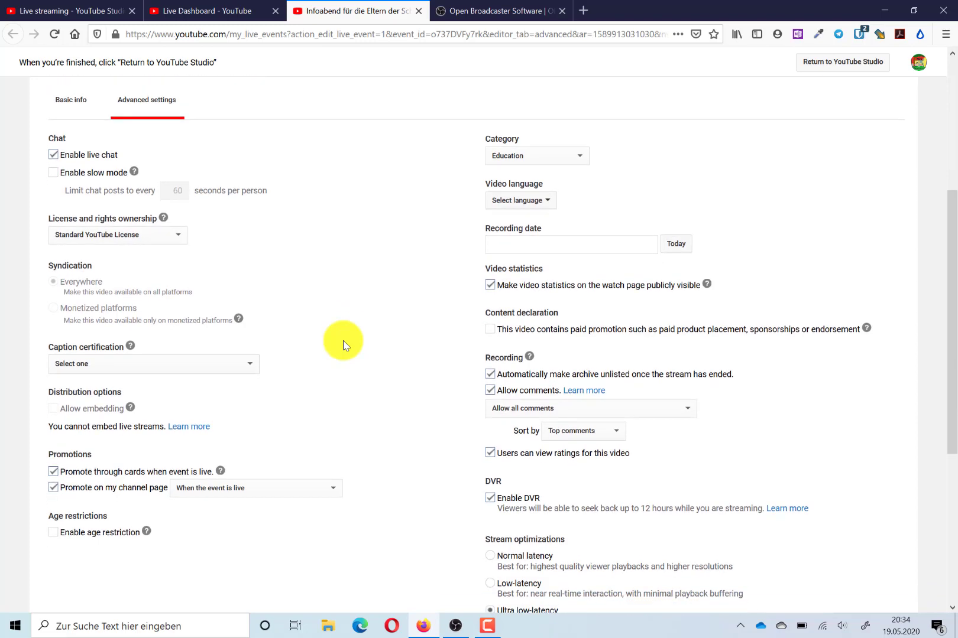
{"action": "scroll", "coordinate": [344, 344], "scroll_direction": "down", "scroll_amount": 2}
{"action": "scroll", "coordinate": [345, 345], "scroll_direction": "up", "scroll_amount": 2}
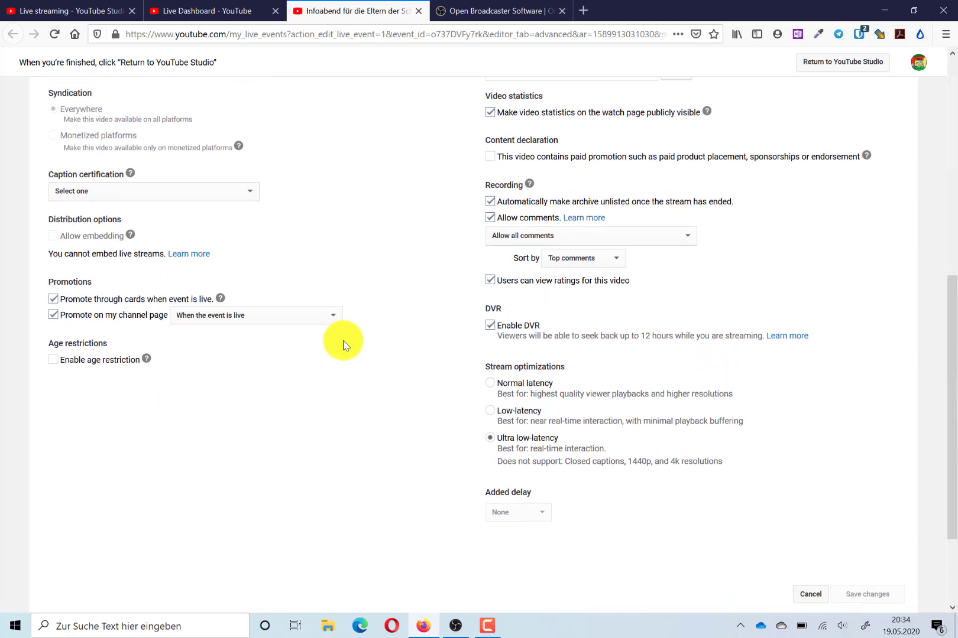
Open the stream's basic info and view the available visibility options.
{"action": "scroll", "coordinate": [344, 345], "scroll_direction": "up", "scroll_amount": 2}
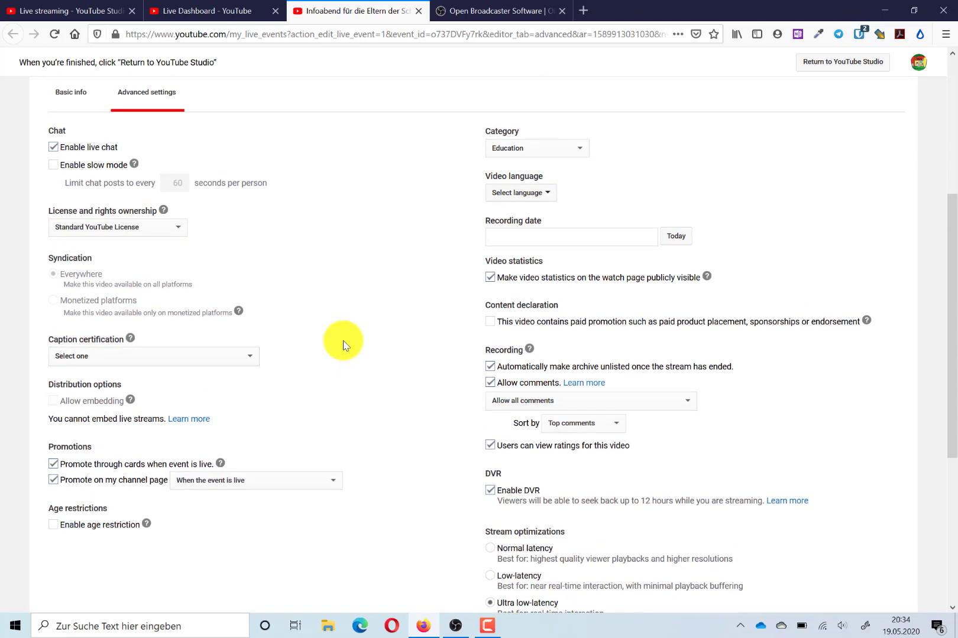
{"action": "scroll", "coordinate": [345, 344], "scroll_direction": "up", "scroll_amount": 2}
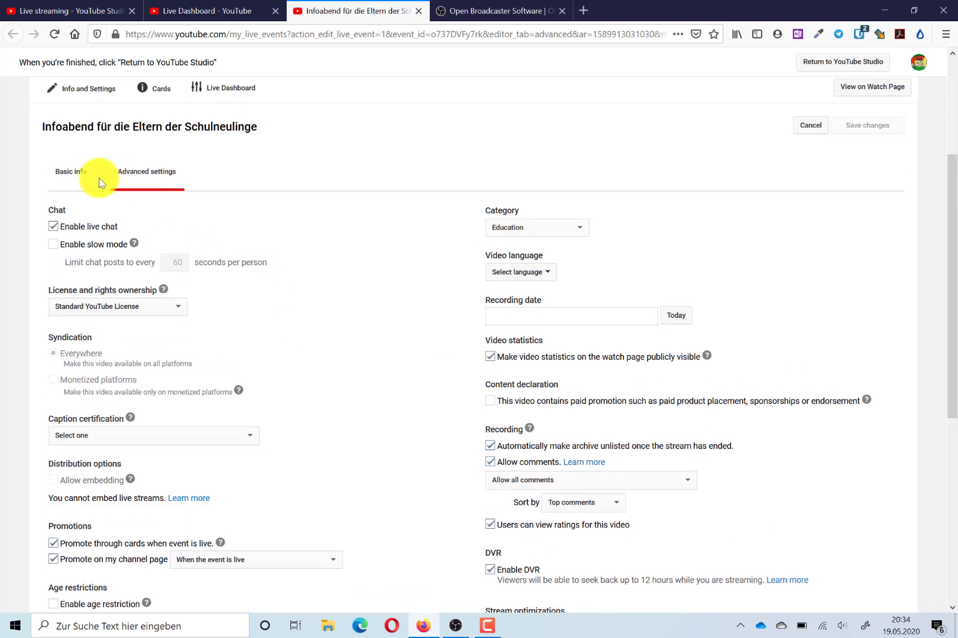
{"action": "left_click", "coordinate": [71, 171]}
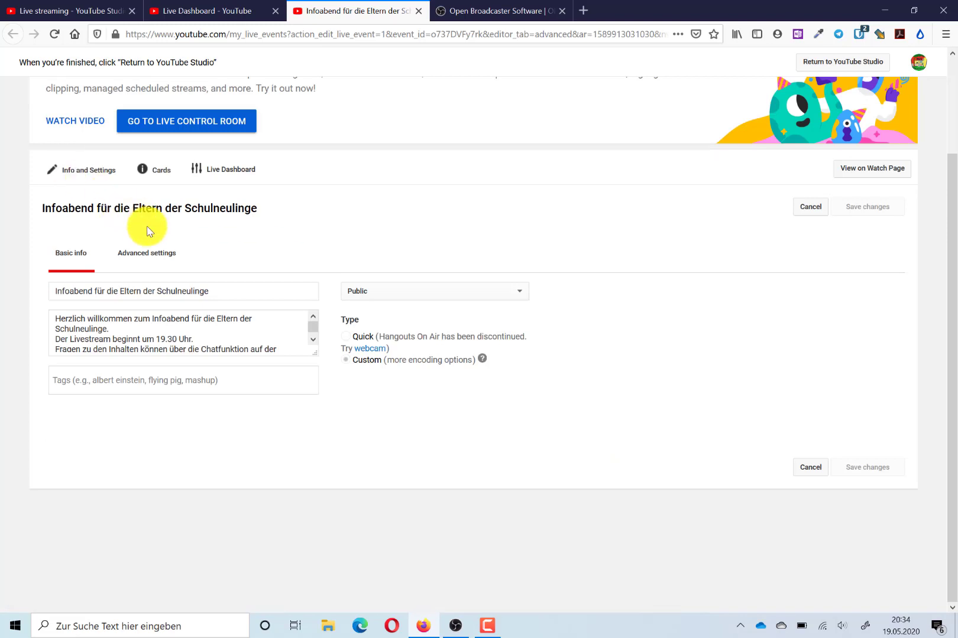
{"action": "left_click", "coordinate": [406, 294]}
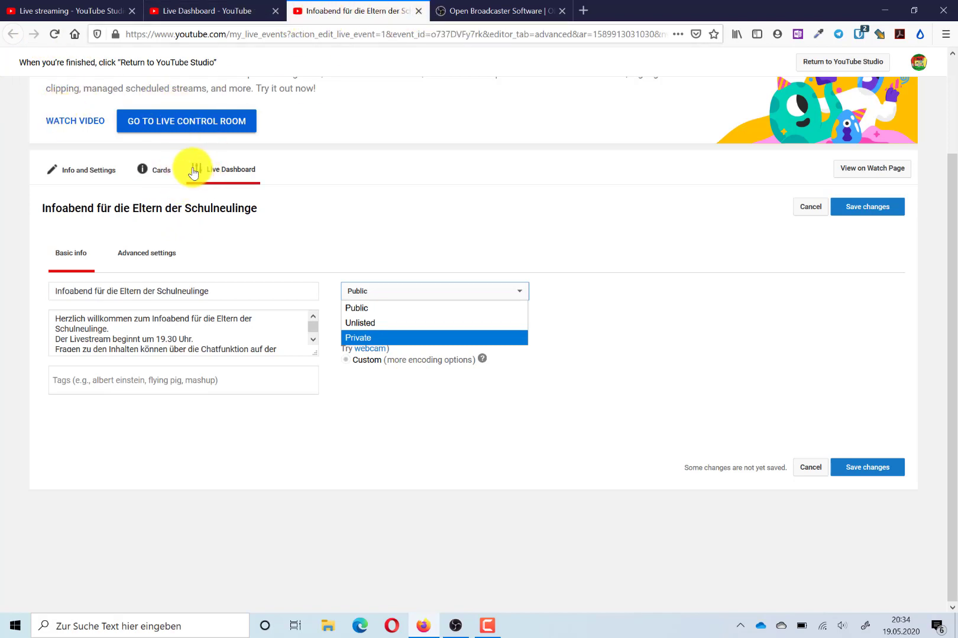
Return to the live dashboard and open the stream's public watch page from the share section.
{"action": "left_click", "coordinate": [238, 7]}
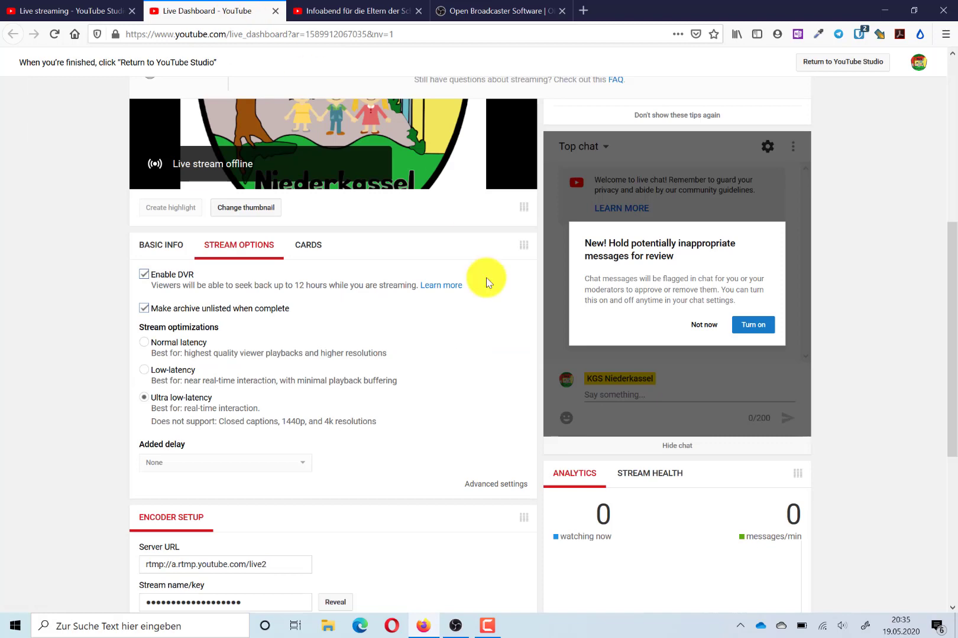
{"action": "scroll", "coordinate": [550, 295], "scroll_direction": "down", "scroll_amount": 5}
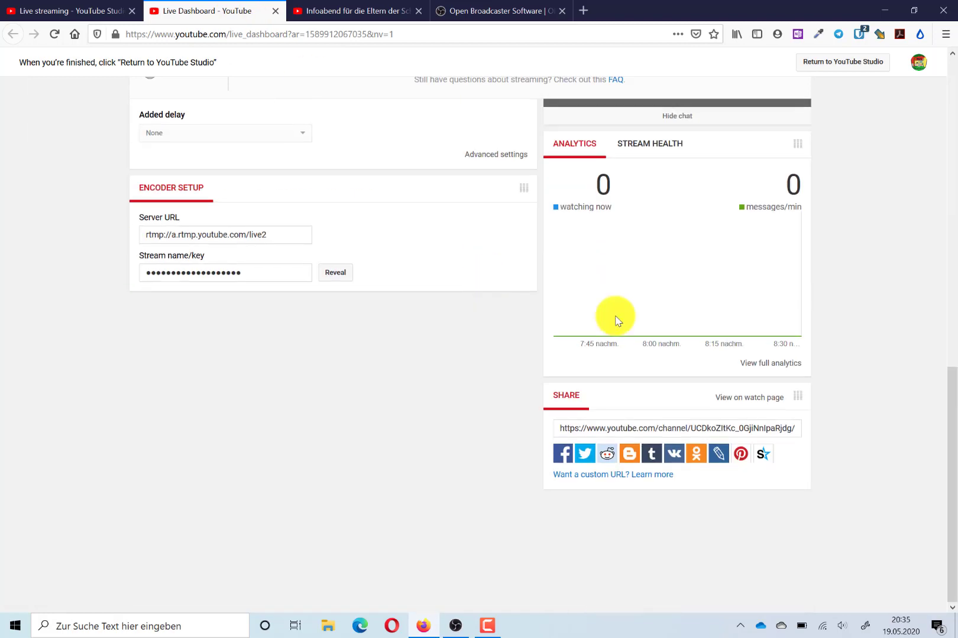
{"action": "left_click", "coordinate": [760, 405]}
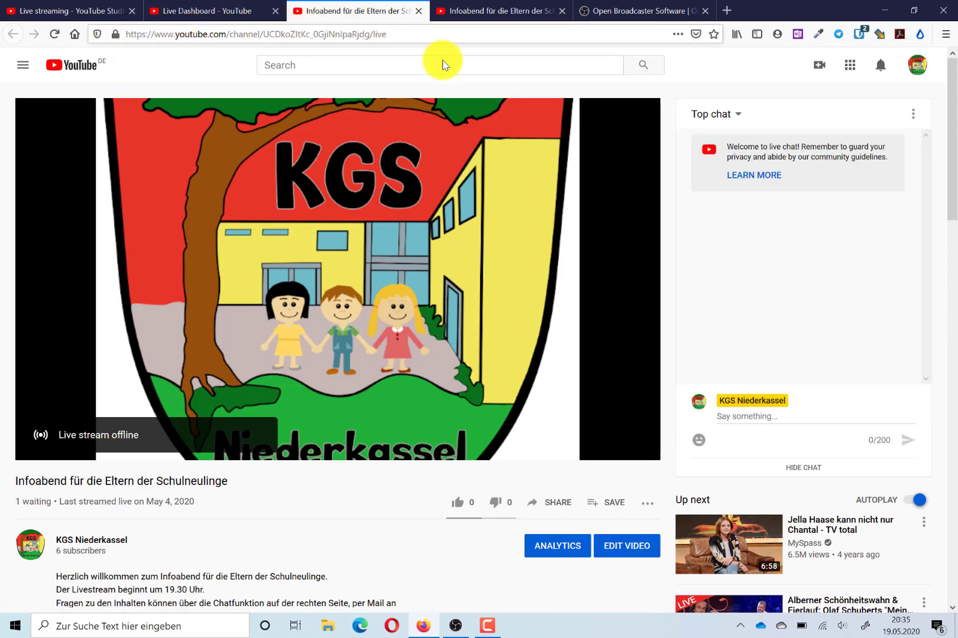
Copy the livestream's share link from the watch page and close the share dialog.
{"action": "left_click", "coordinate": [548, 506]}
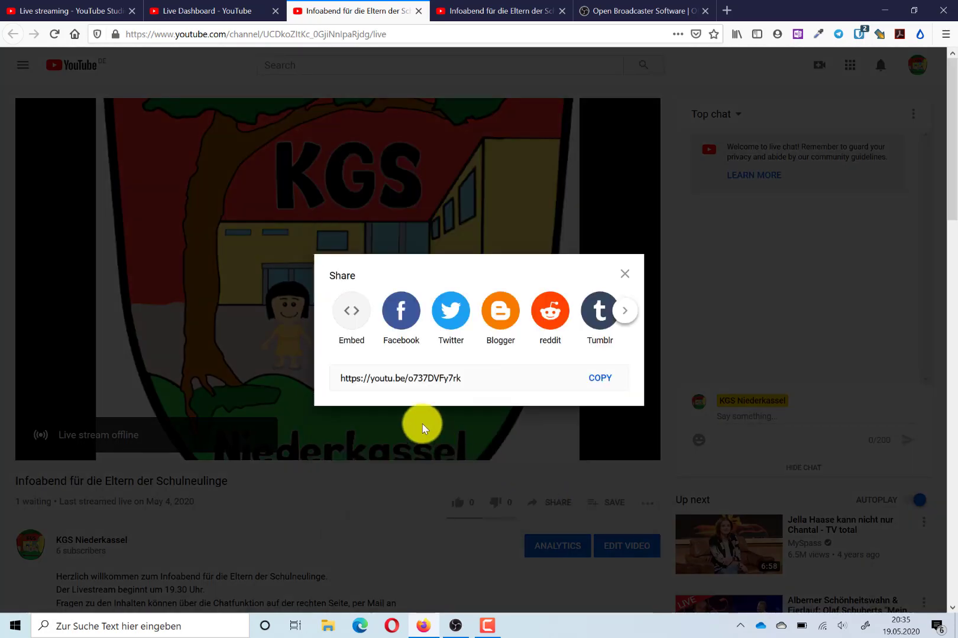
{"action": "left_click", "coordinate": [604, 380]}
{"action": "left_click", "coordinate": [624, 274]}
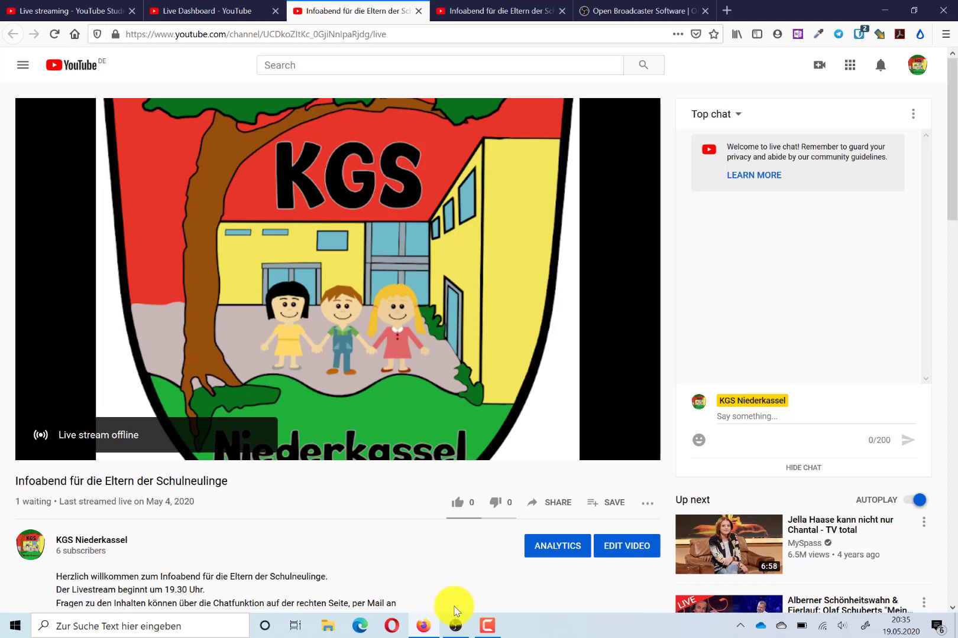
Switch to OBS and look at the source types that can be added to the empty scene.
{"action": "left_click", "coordinate": [456, 626]}
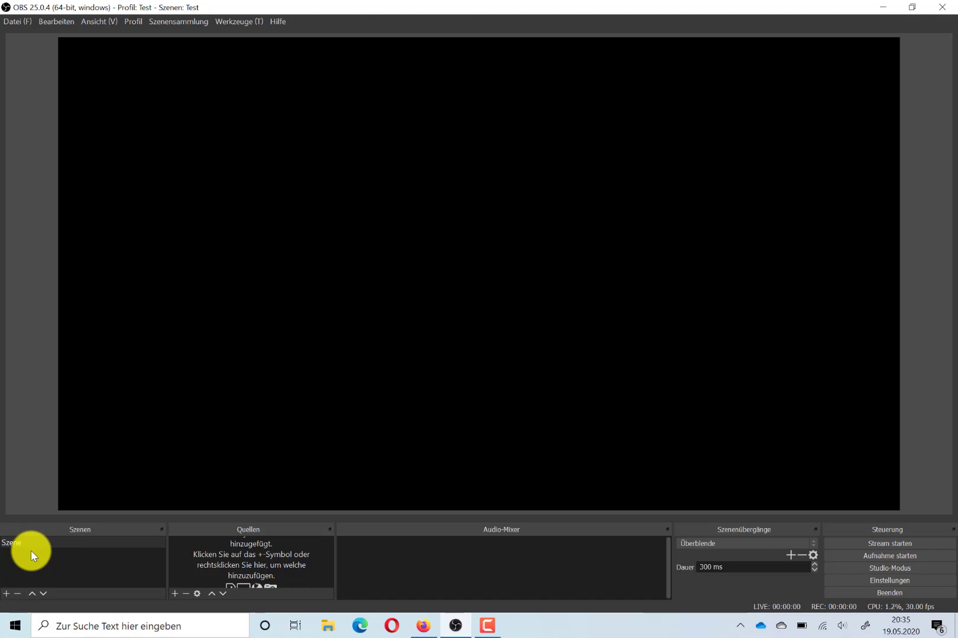
{"action": "left_click", "coordinate": [175, 594]}
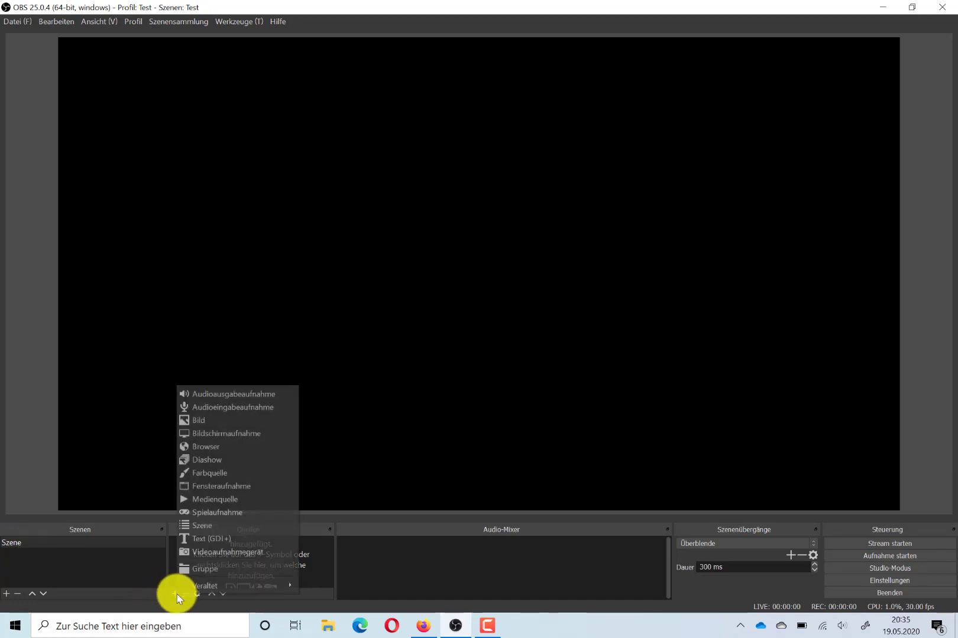
{"action": "left_click", "coordinate": [102, 557]}
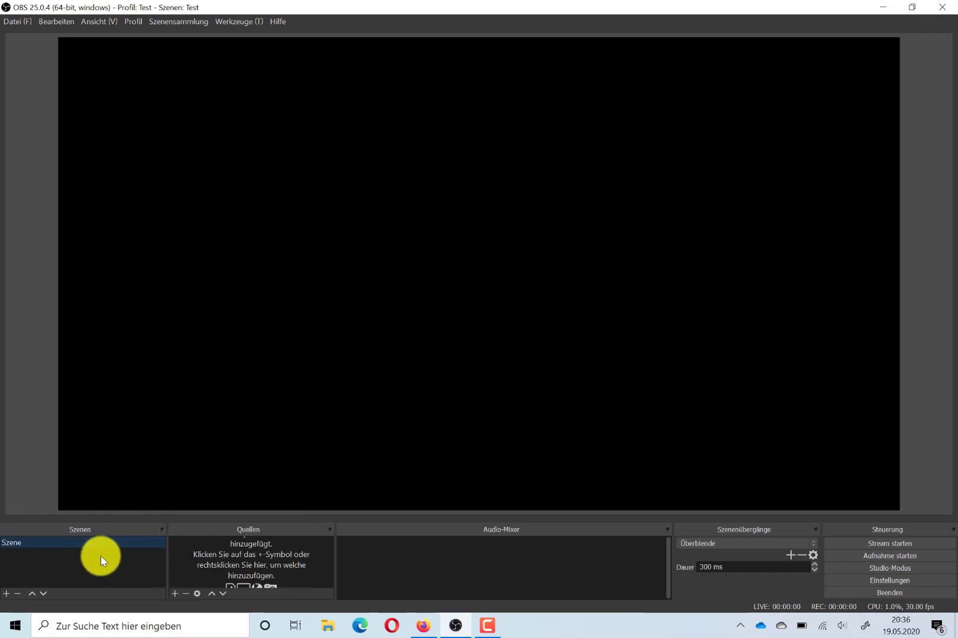
Rename the existing scene as Webcam groß.
{"action": "right_click", "coordinate": [16, 543]}
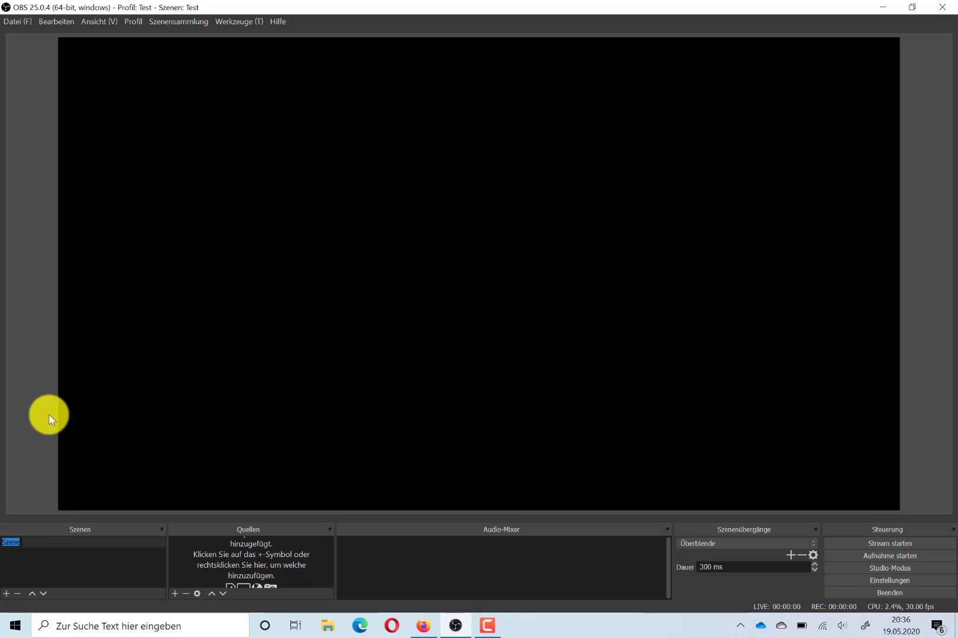
{"action": "type", "text": "Webcam mit Powe"}
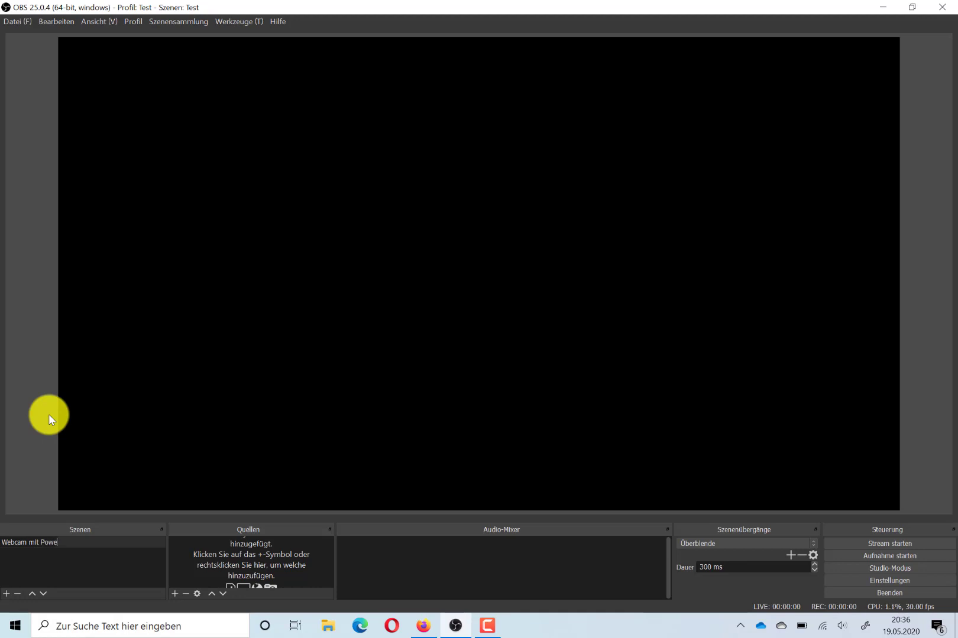
{"action": "type", "text": "rpoint"}
{"action": "key", "text": "BackSpace"}
{"action": "key", "text": "BackSpace"}
{"action": "key", "text": "BackSpace"}
{"action": "key", "text": "BackSpace"}
{"action": "key", "text": "BackSpace"}
{"action": "key", "text": "BackSpace"}
{"action": "key", "text": "BackSpace"}
{"action": "key", "text": "BackSpace"}
{"action": "key", "text": "BackSpace"}
{"action": "key", "text": "BackSpace"}
{"action": "key", "text": "BackSpace"}
{"action": "key", "text": "BackSpace"}
{"action": "key", "text": "BackSpace"}
{"action": "key", "text": "BackSpace"}
{"action": "type", "text": "groß"}
{"action": "key", "text": "Return"}
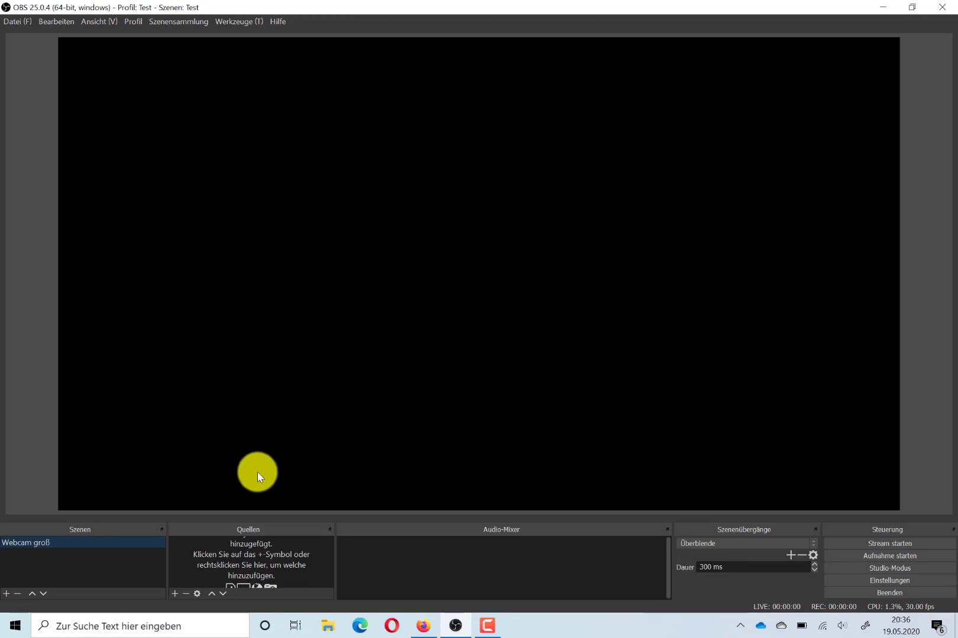
Add a new Videoaufnahmegerät source to the Webcam groß scene with Microsoft Camera Front as its device.
{"action": "left_click", "coordinate": [176, 594]}
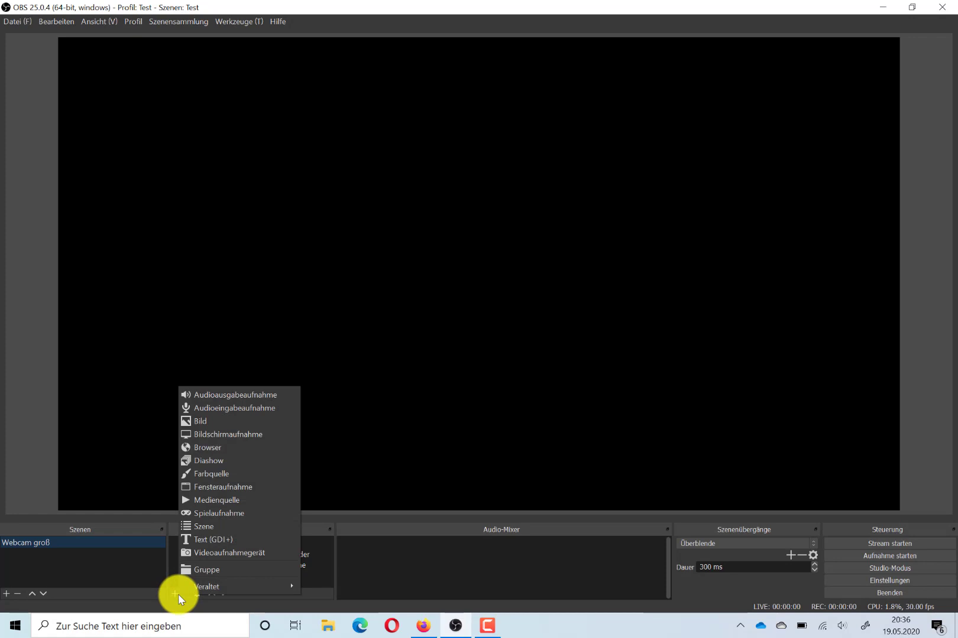
{"action": "left_click", "coordinate": [122, 597]}
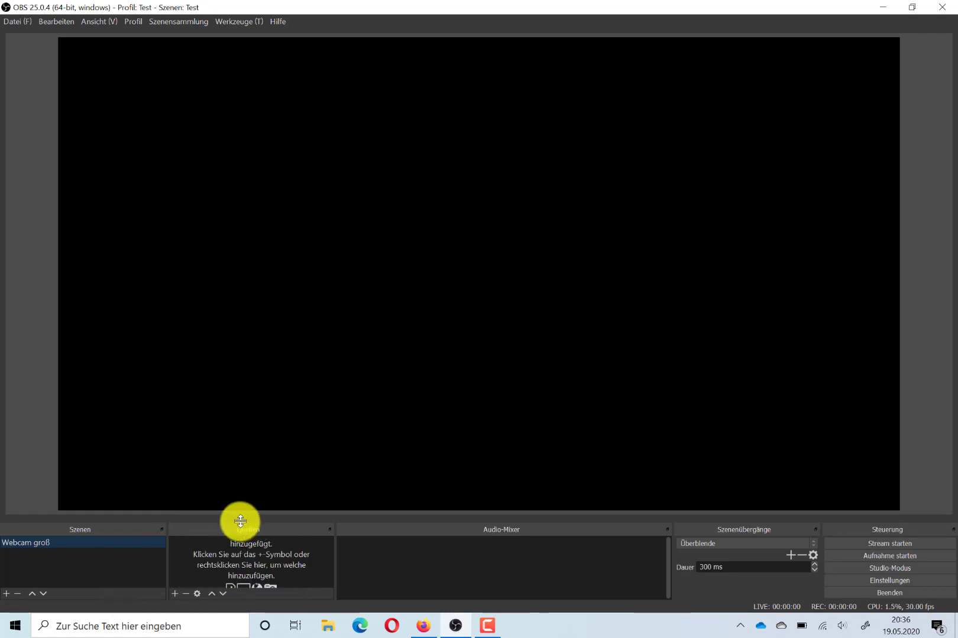
{"action": "left_click", "coordinate": [174, 593]}
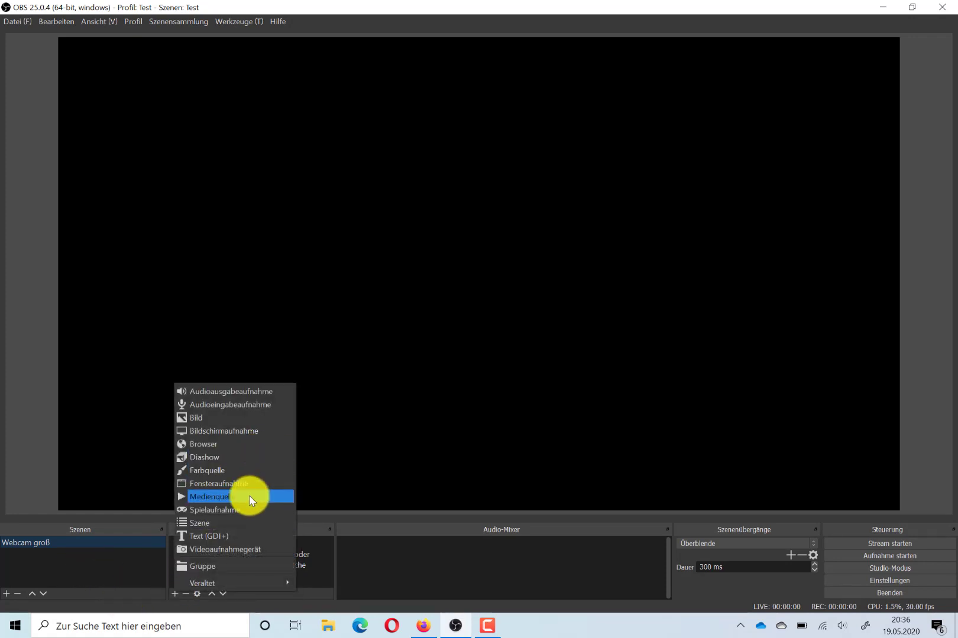
{"action": "left_click", "coordinate": [235, 548]}
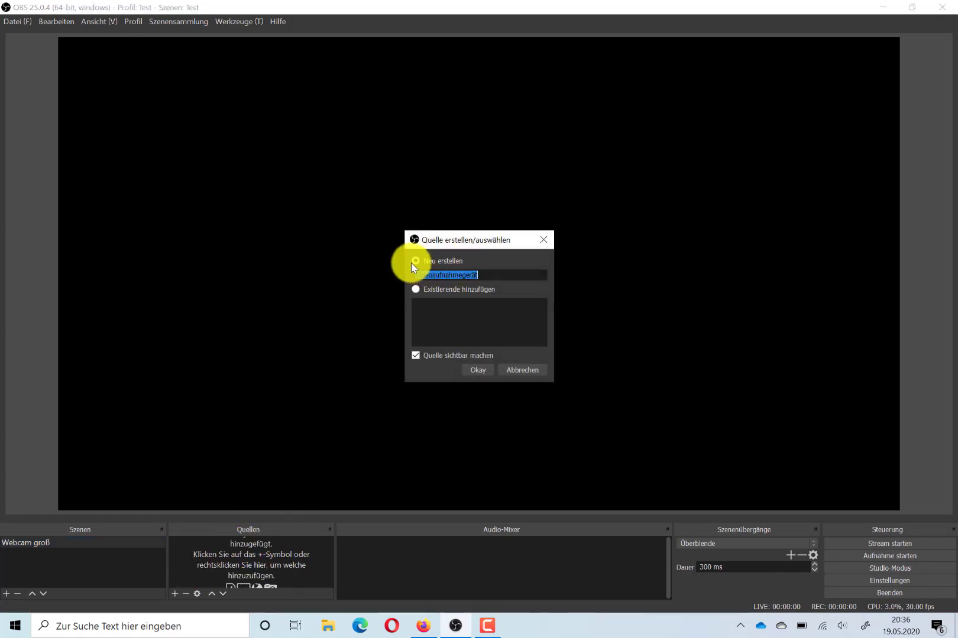
{"action": "left_click", "coordinate": [484, 370]}
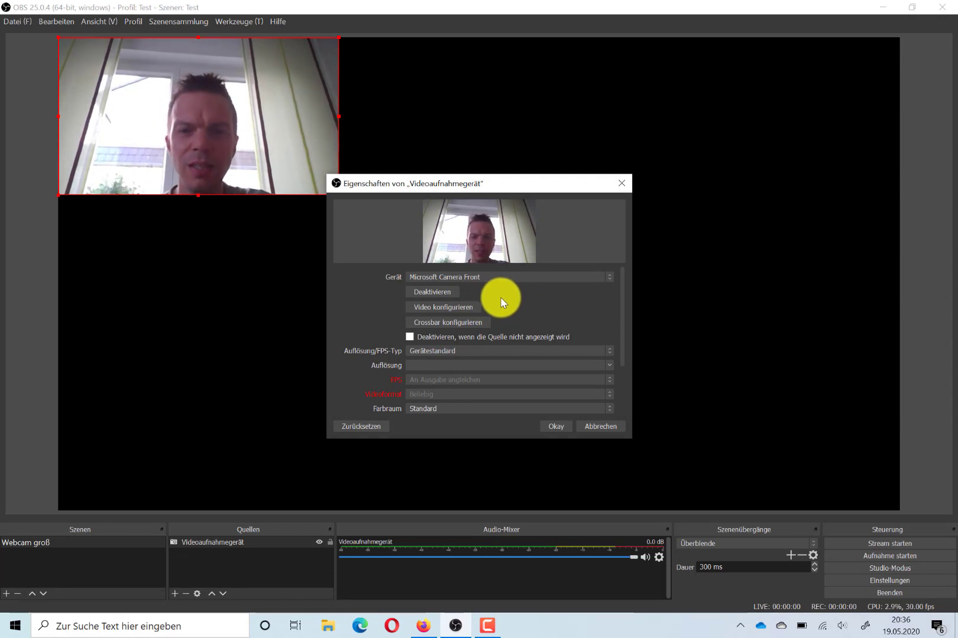
{"action": "left_click", "coordinate": [613, 281]}
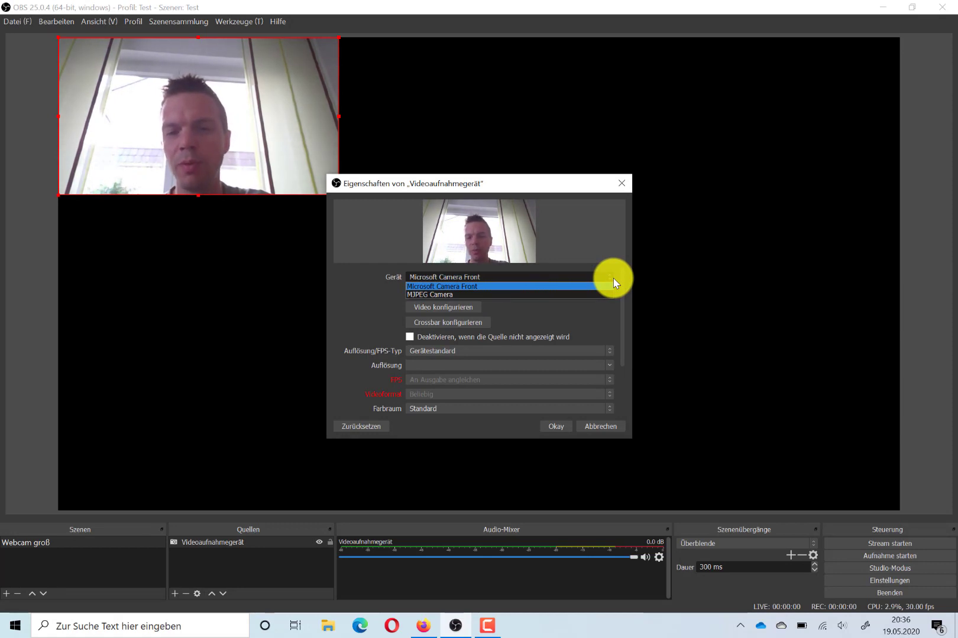
{"action": "left_click", "coordinate": [546, 286]}
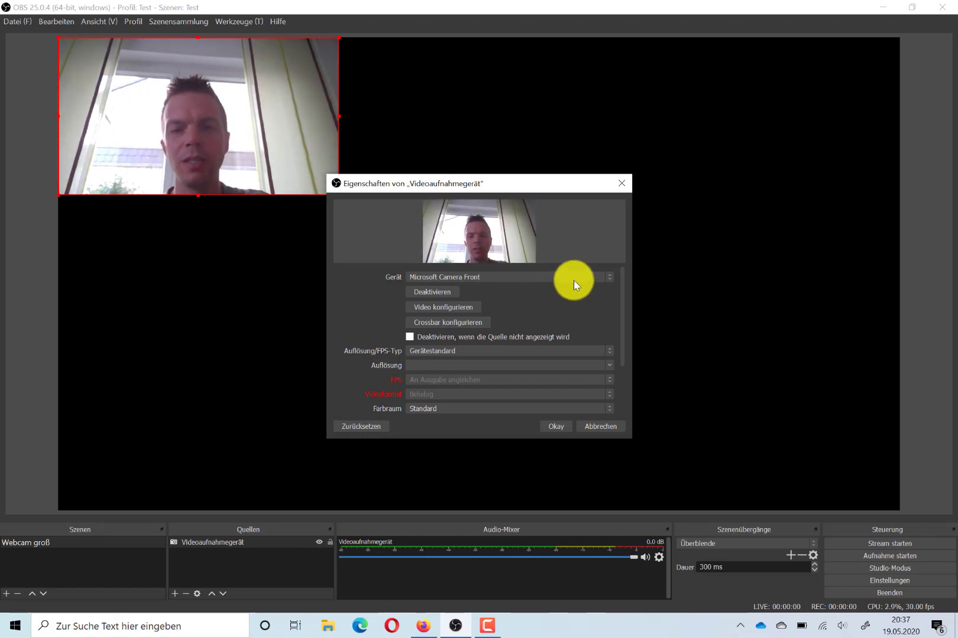
{"action": "left_click", "coordinate": [554, 422]}
Enlarge the webcam picture to a little over half the canvas width and align it with the canvas's upper-left corner.
{"action": "left_click_drag", "start_coordinate": [235, 142], "coordinate": [455, 271]}
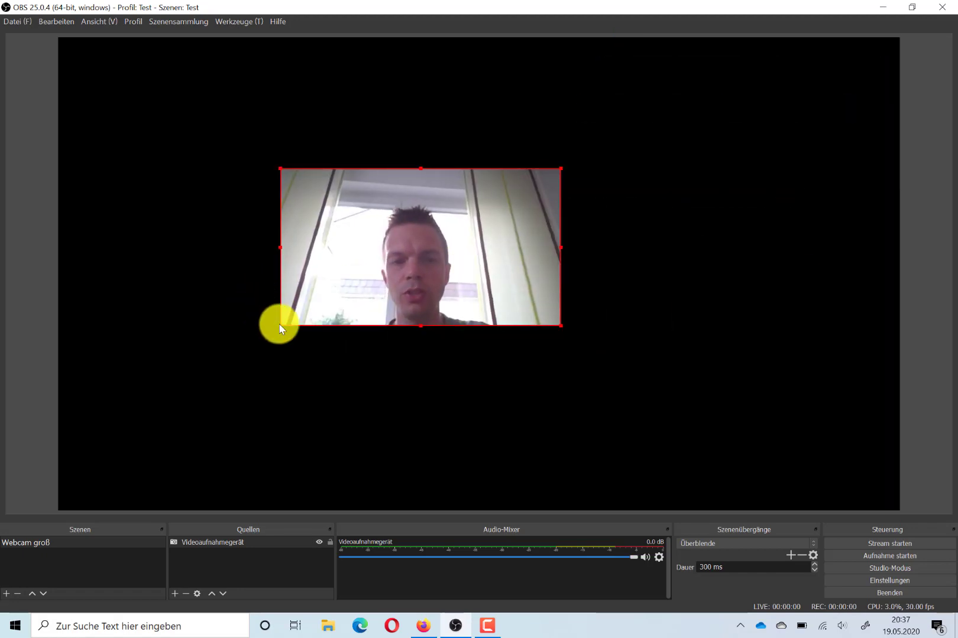
{"action": "left_click_drag", "start_coordinate": [282, 327], "coordinate": [187, 383]}
{"action": "left_click_drag", "start_coordinate": [233, 337], "coordinate": [120, 199]}
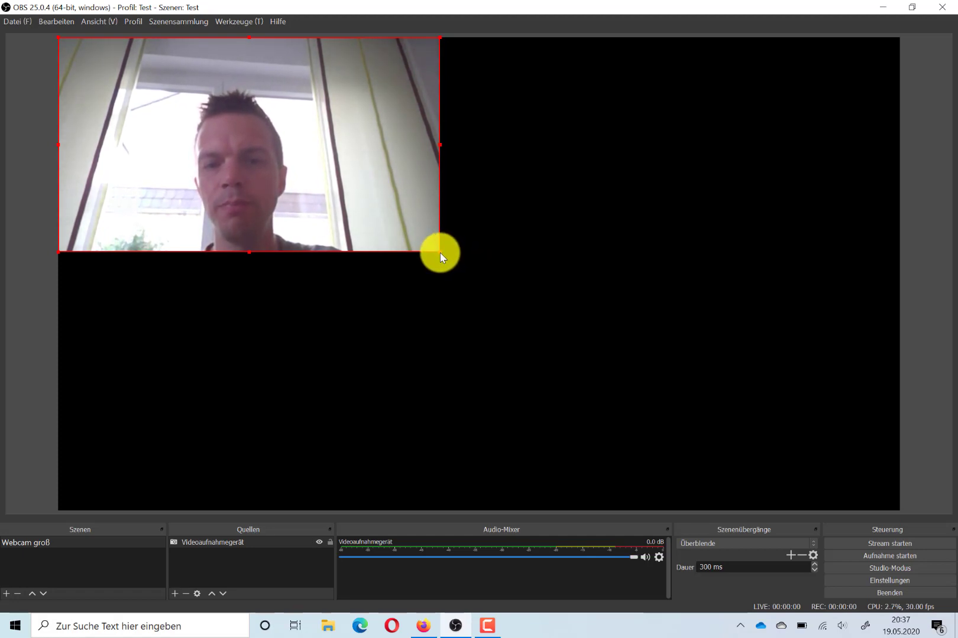
{"action": "left_click_drag", "start_coordinate": [439, 253], "coordinate": [583, 353]}
{"action": "left_click", "coordinate": [621, 390]}
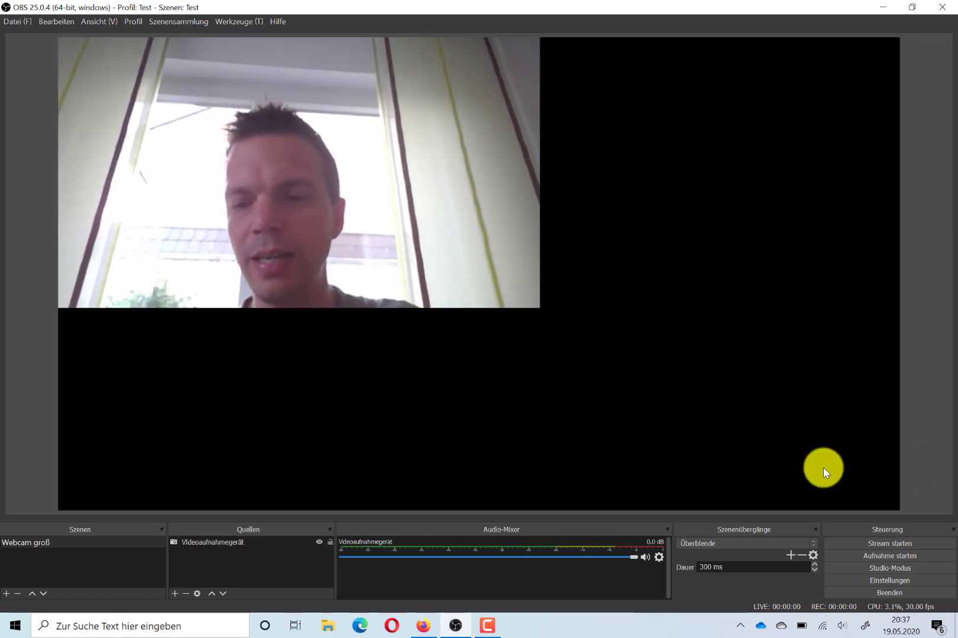
{"action": "left_click", "coordinate": [171, 594]}
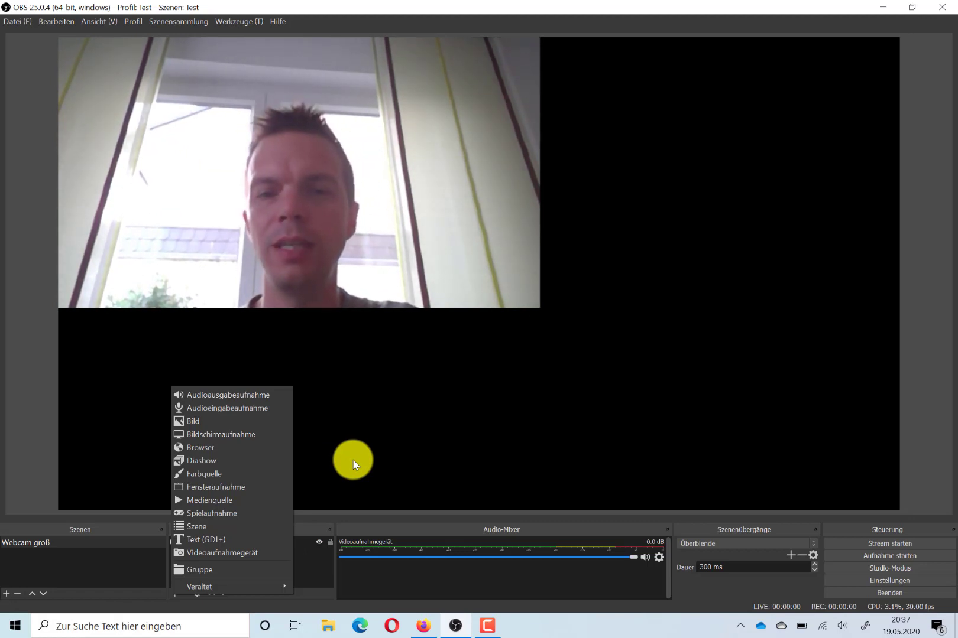
{"action": "left_click", "coordinate": [353, 460]}
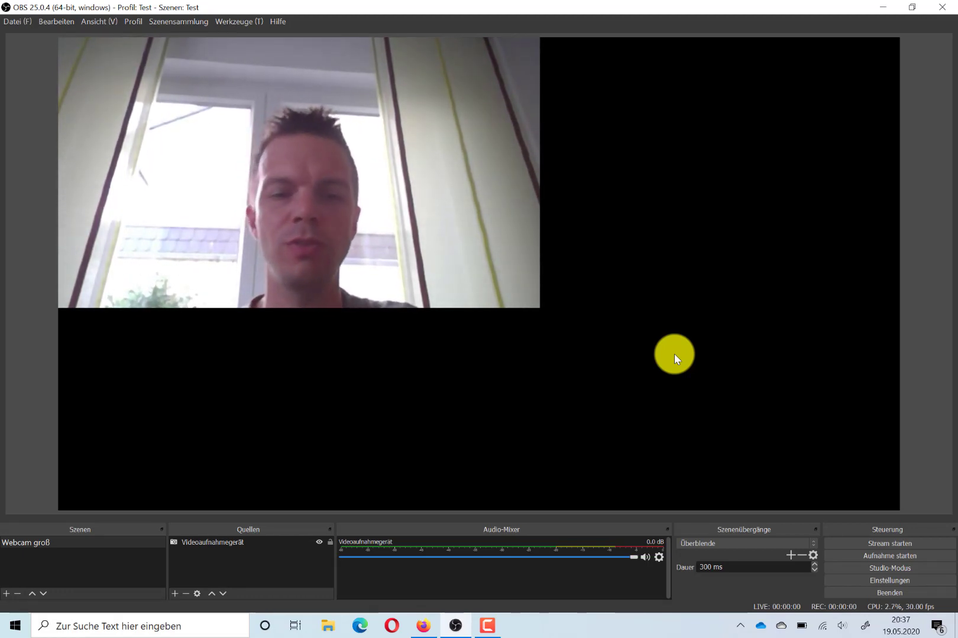
Add a new scene named Powerpoint.
{"action": "left_click", "coordinate": [7, 593]}
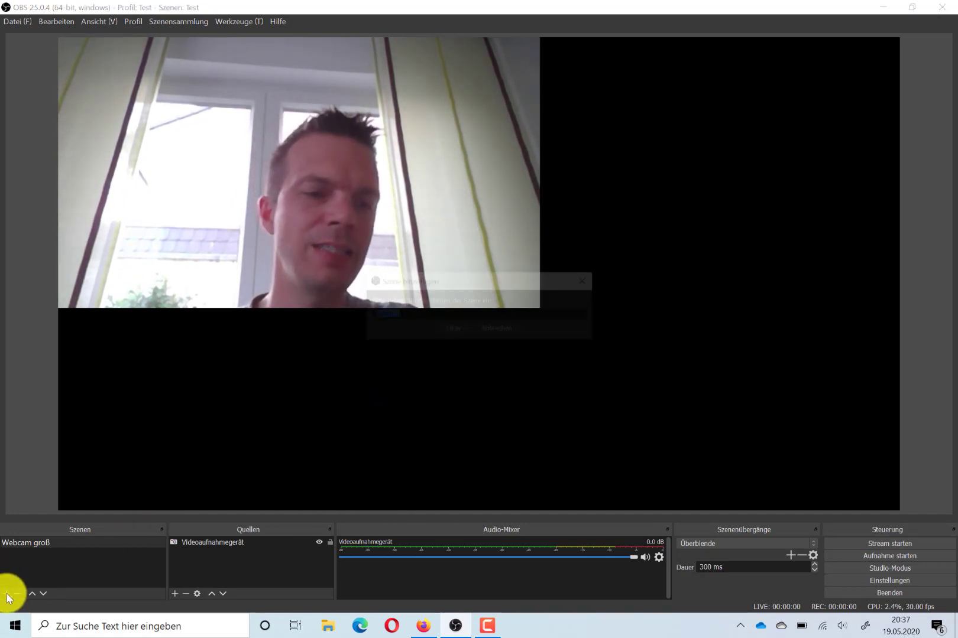
{"action": "type", "text": "Powerp"}
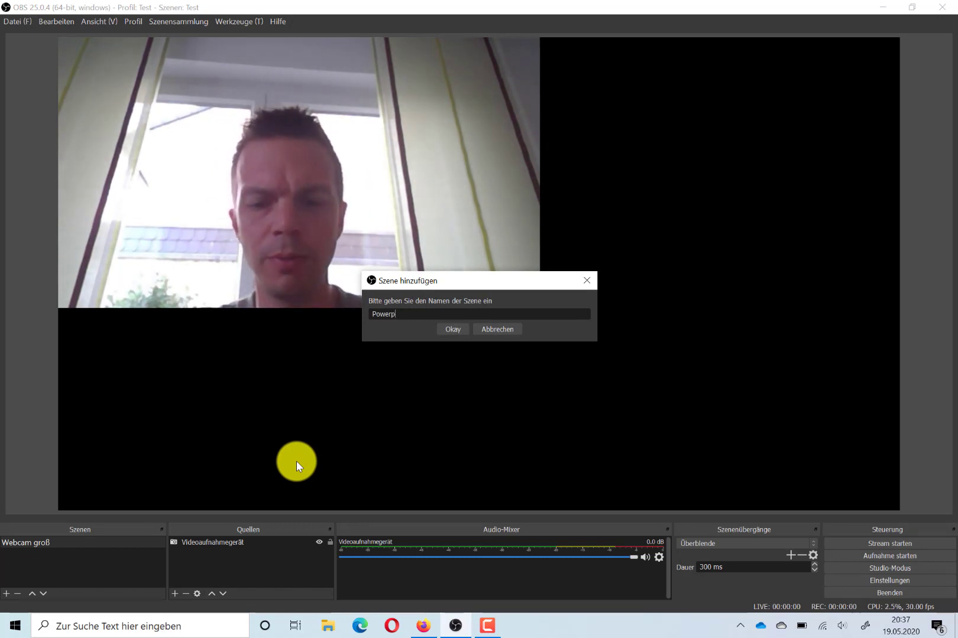
{"action": "type", "text": "o"}
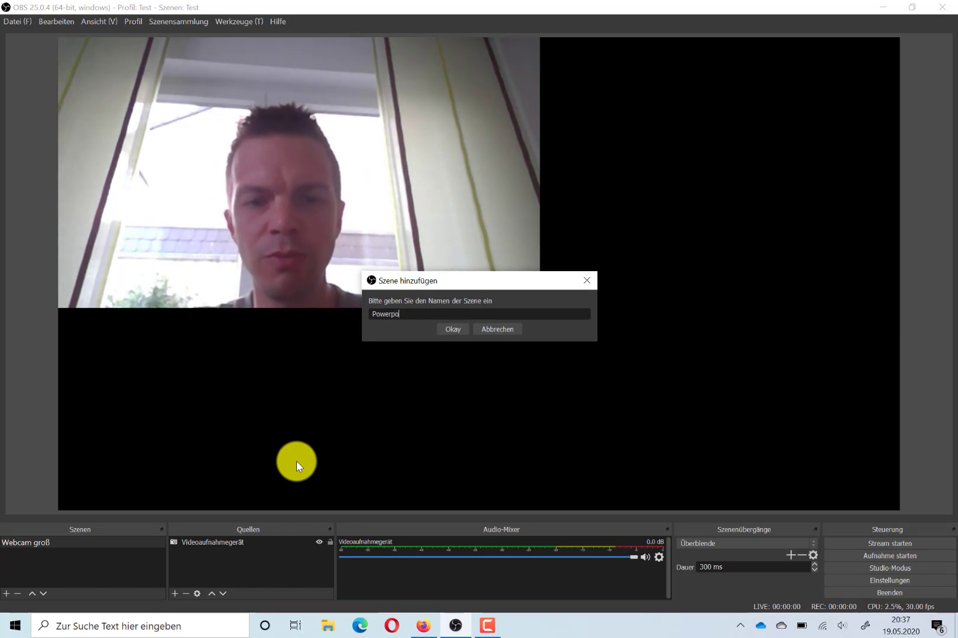
{"action": "type", "text": "intint"}
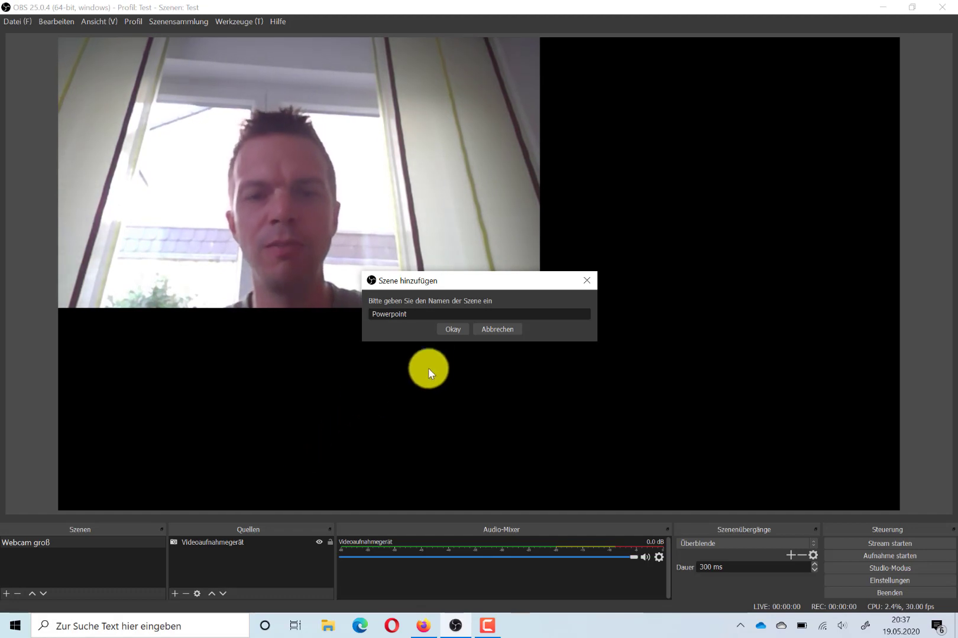
{"action": "left_click", "coordinate": [450, 329]}
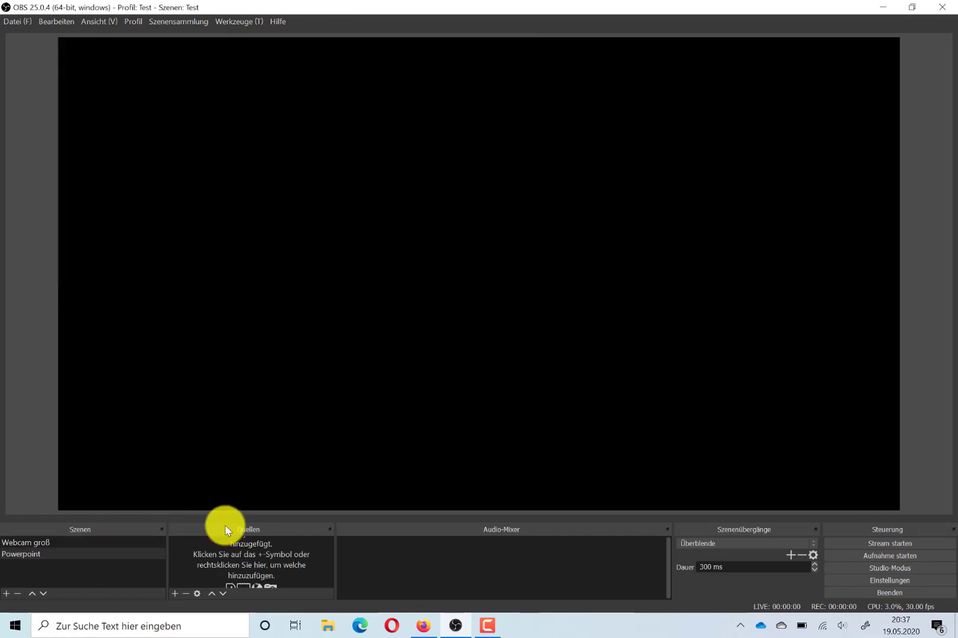
Launch PowerPoint and open the recent presentation Präsentation Einschulung 2020.
{"action": "left_click", "coordinate": [119, 628]}
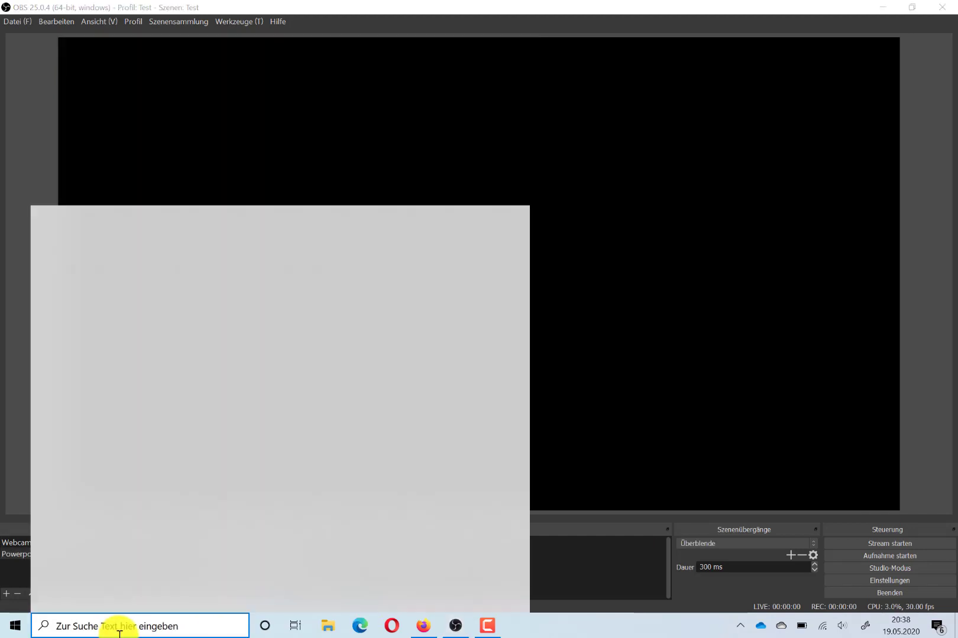
{"action": "type", "text": "Power"}
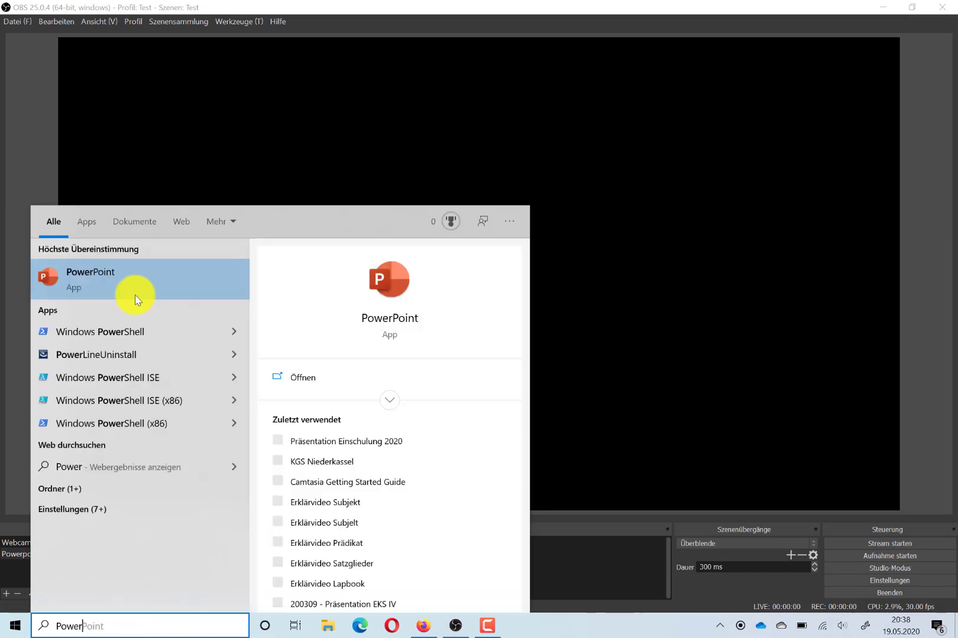
{"action": "left_click", "coordinate": [94, 275]}
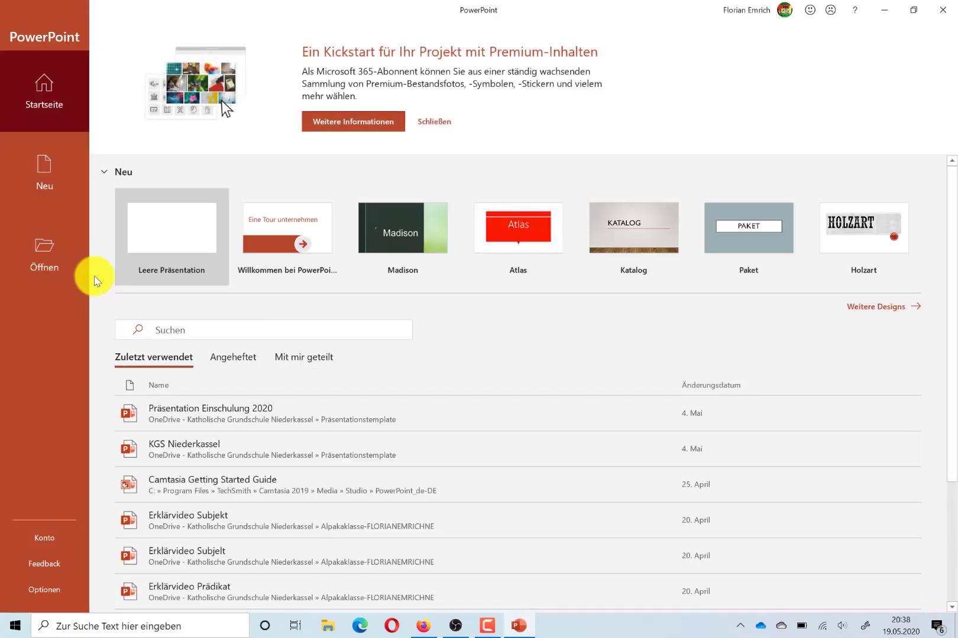
{"action": "scroll", "coordinate": [167, 423], "scroll_direction": "down", "scroll_amount": 3}
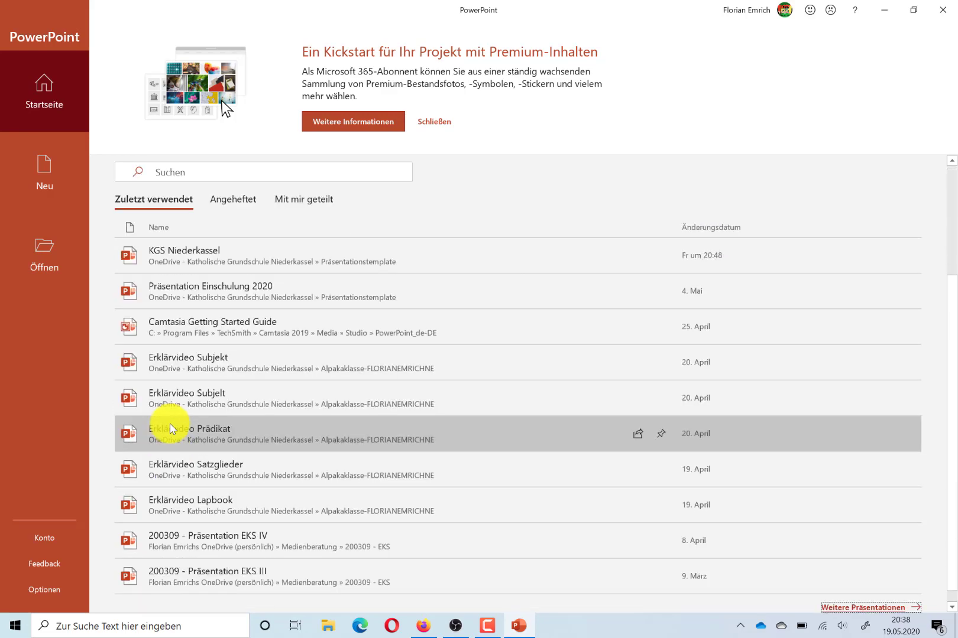
{"action": "scroll", "coordinate": [214, 303], "scroll_direction": "up", "scroll_amount": 3}
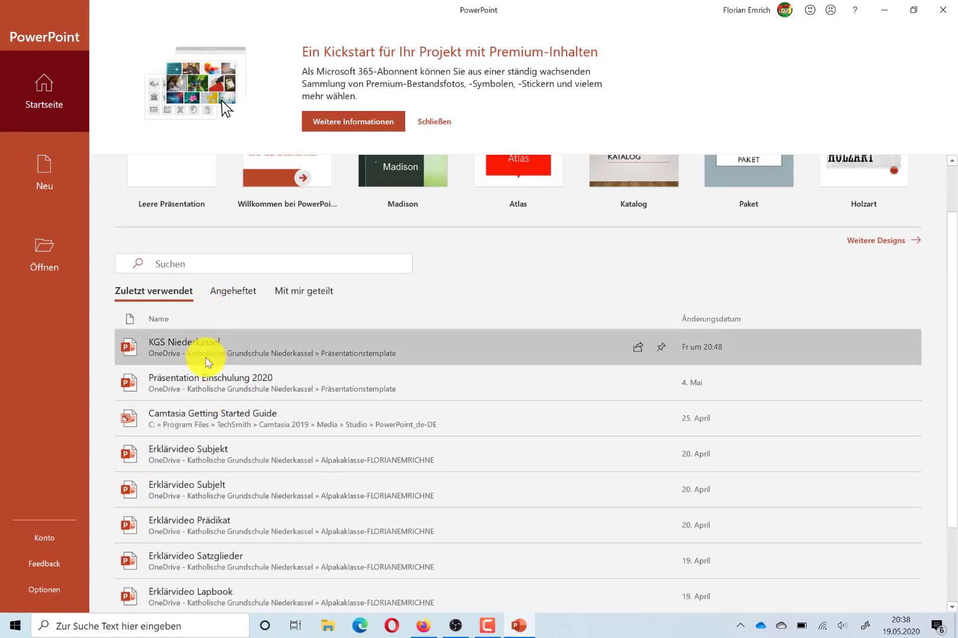
{"action": "left_click", "coordinate": [193, 379]}
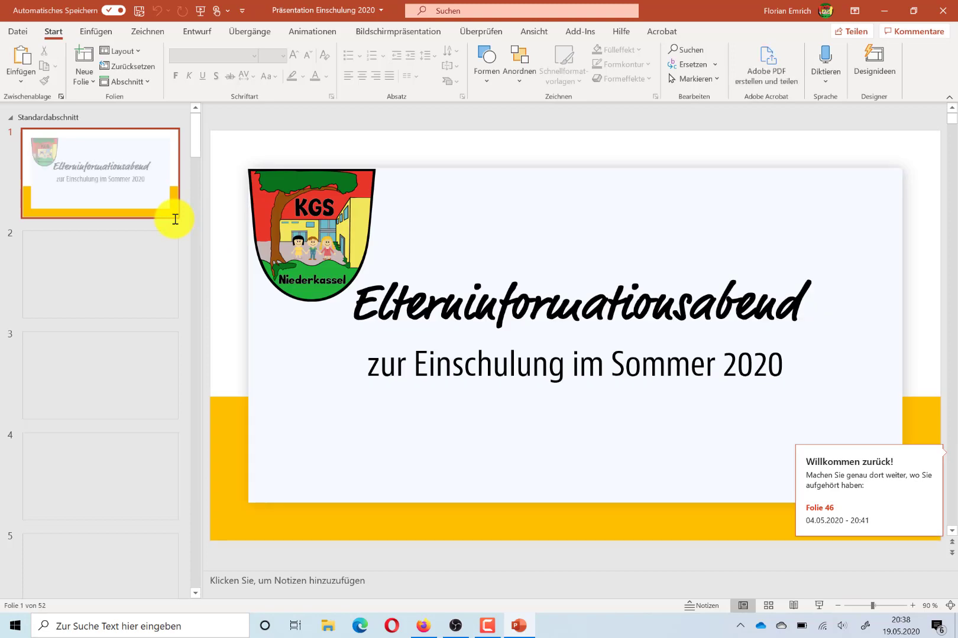
Start the slide show from the first slide, then close its window.
{"action": "left_click", "coordinate": [415, 30]}
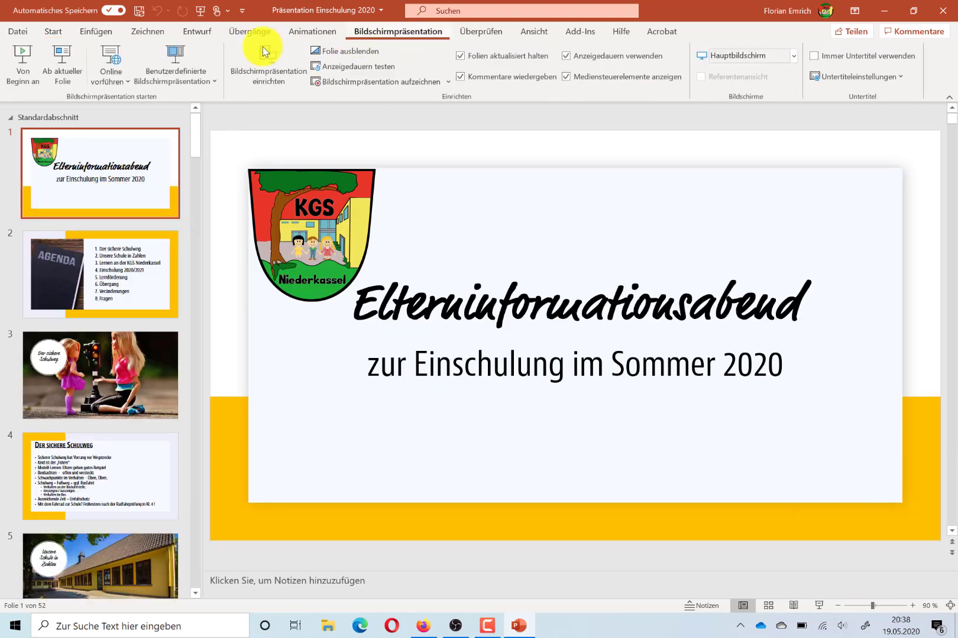
{"action": "left_click", "coordinate": [5, 69]}
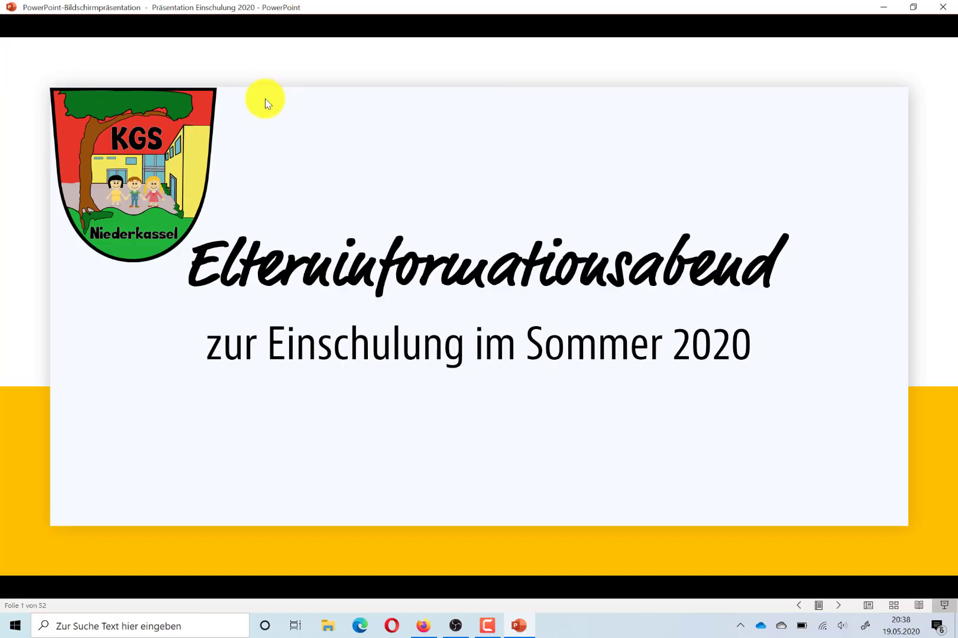
{"action": "left_click", "coordinate": [946, 6]}
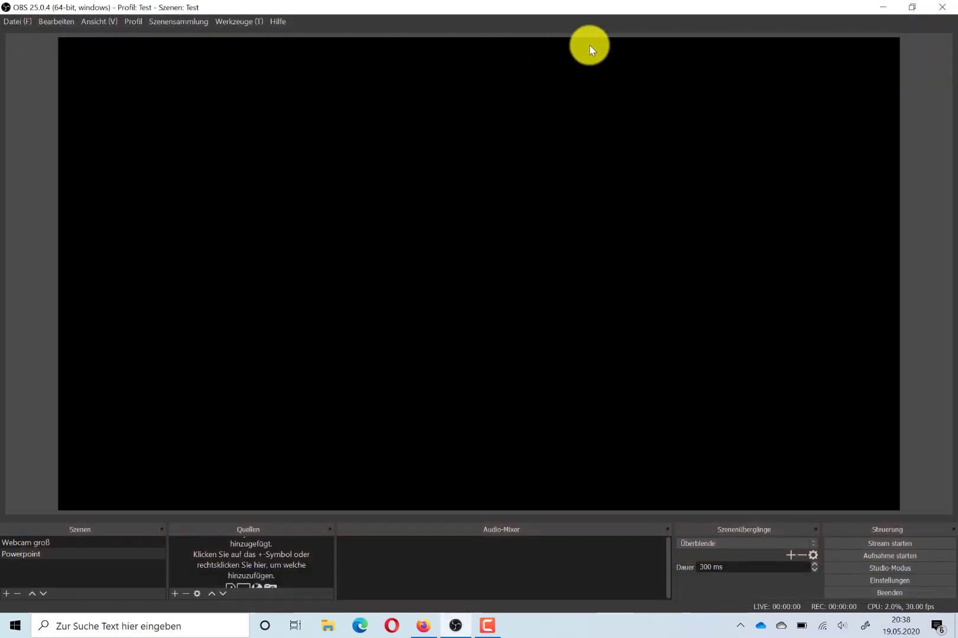
Launch PowerPoint again and reopen Präsentation Einschulung 2020 from the recent files.
{"action": "left_click", "coordinate": [191, 625]}
{"action": "type", "text": "Power"}
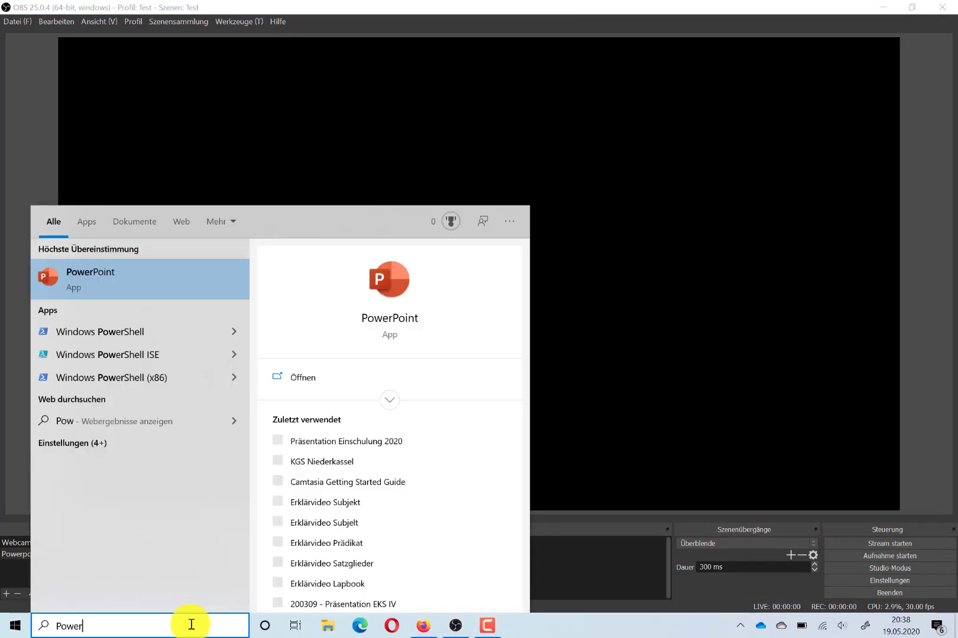
{"action": "left_click", "coordinate": [145, 267]}
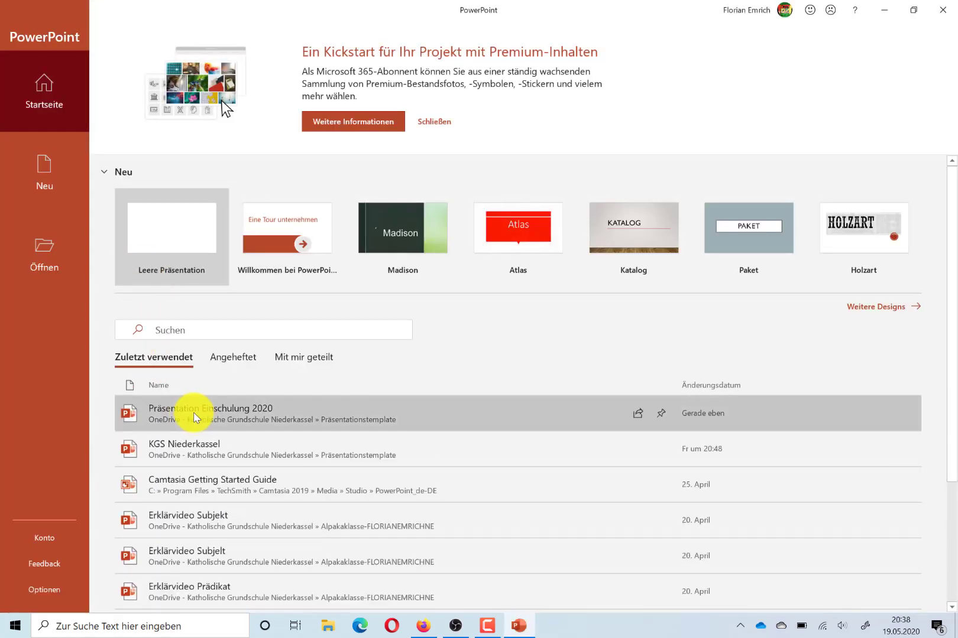
{"action": "left_click", "coordinate": [192, 412]}
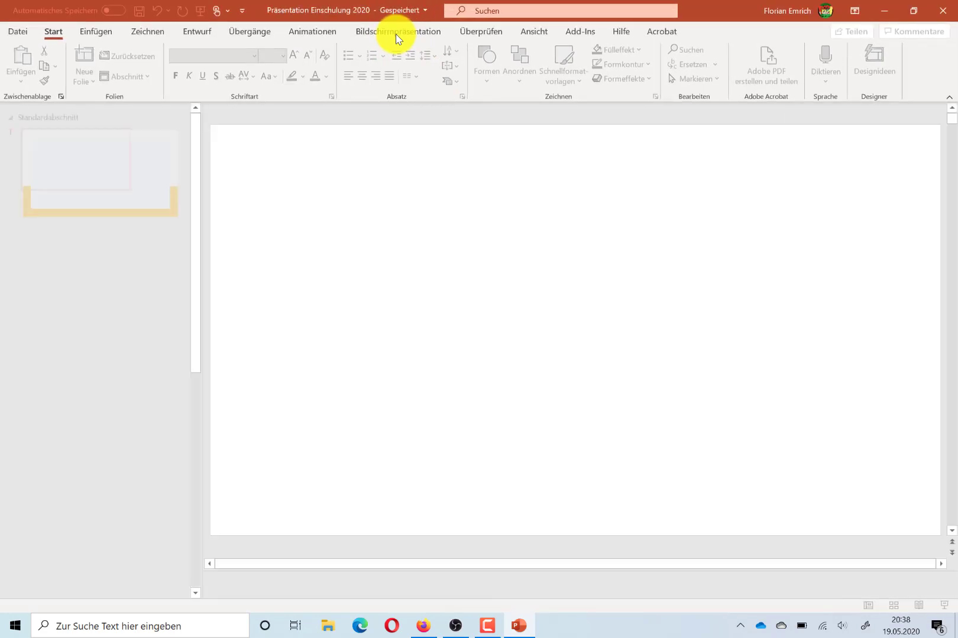
Check the windowed presentation type in the slide show setup without changing it, and start the show from the first slide.
{"action": "left_click", "coordinate": [396, 33]}
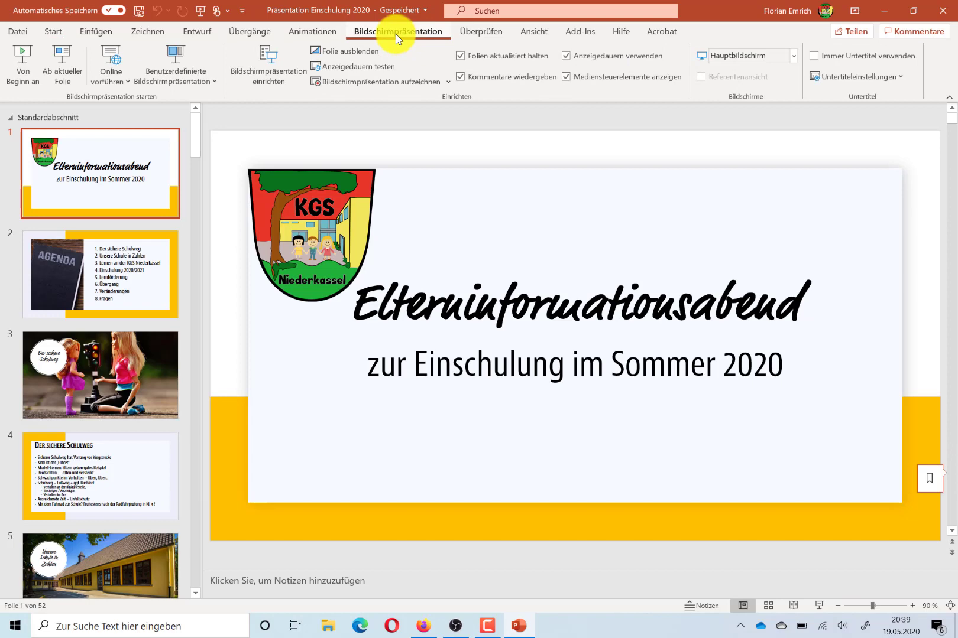
{"action": "left_click", "coordinate": [268, 56]}
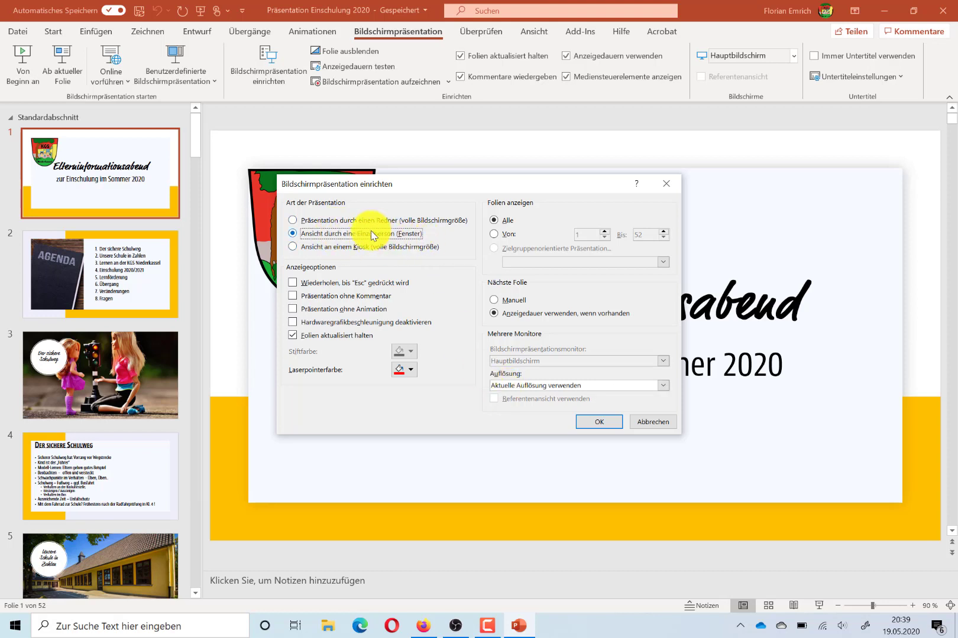
{"action": "left_click", "coordinate": [659, 422]}
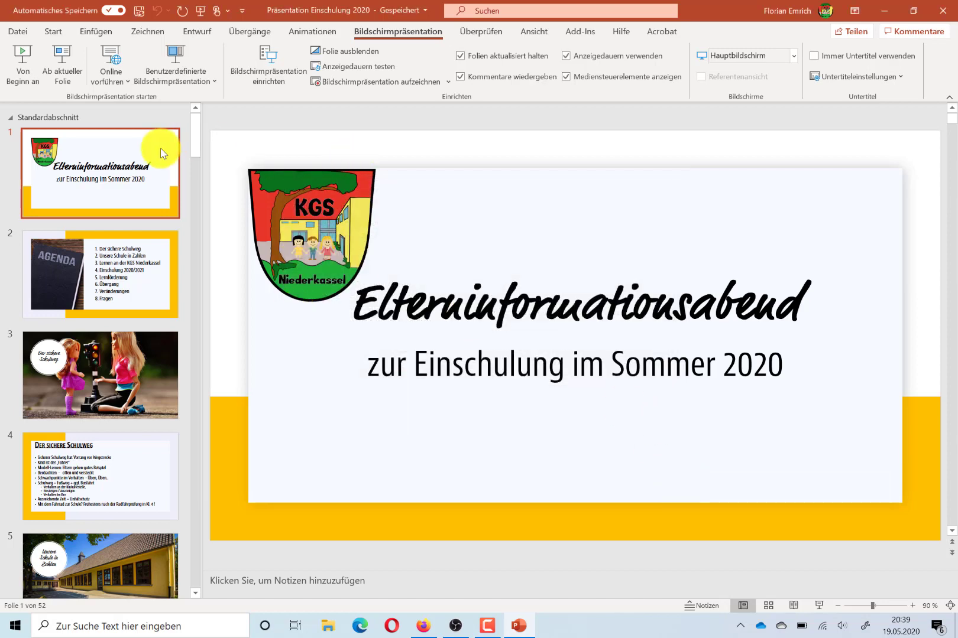
{"action": "left_click", "coordinate": [16, 60]}
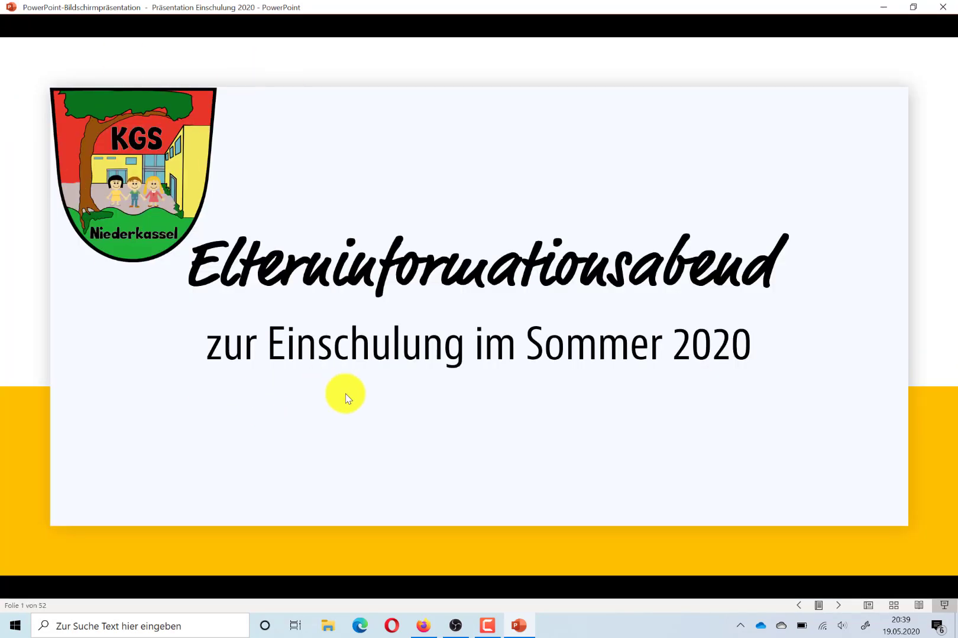
Switch to OBS and add a Fensteraufnahme source to the Powerpoint scene that captures the PowerPoint-Bildschirmpräsentation window.
{"action": "key", "text": "alt+Tab"}
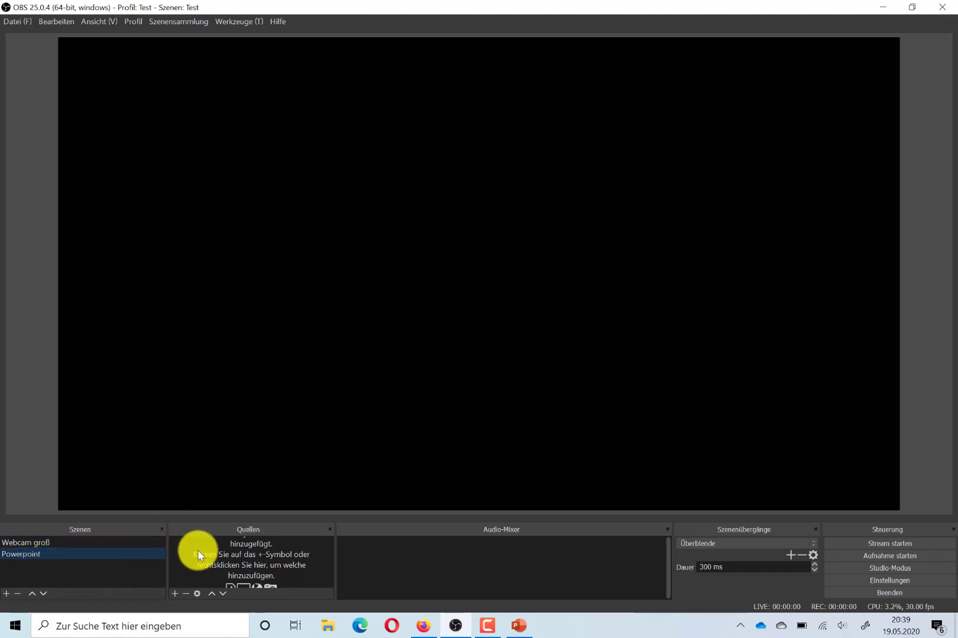
{"action": "left_click", "coordinate": [177, 592]}
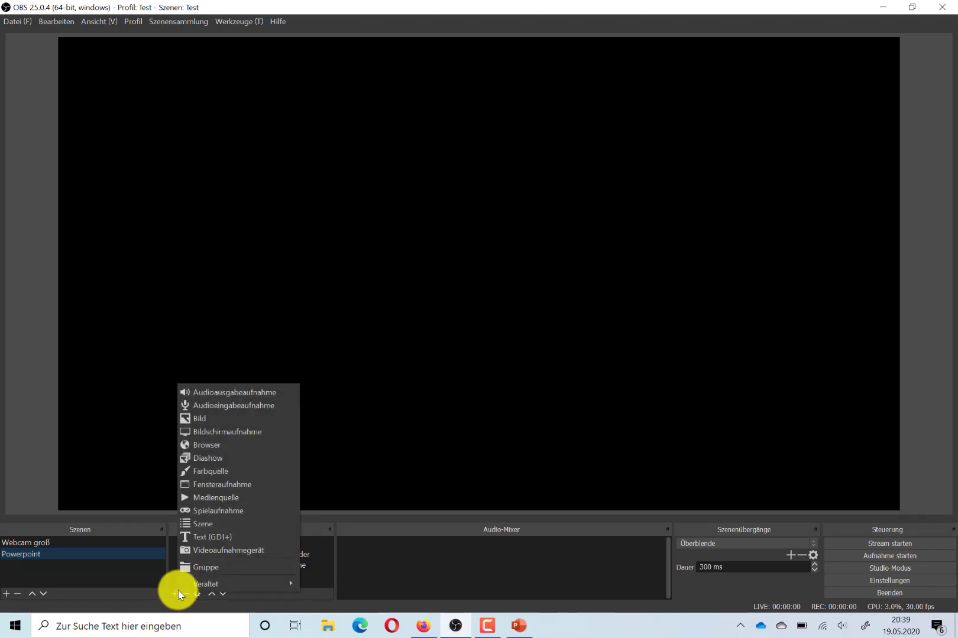
{"action": "left_click", "coordinate": [235, 485]}
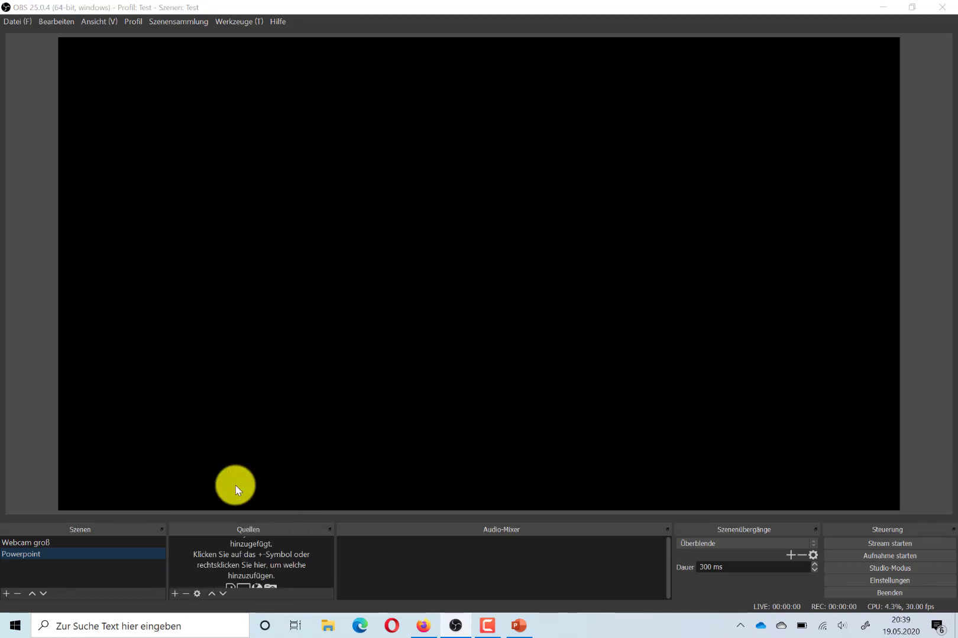
{"action": "left_click", "coordinate": [477, 368]}
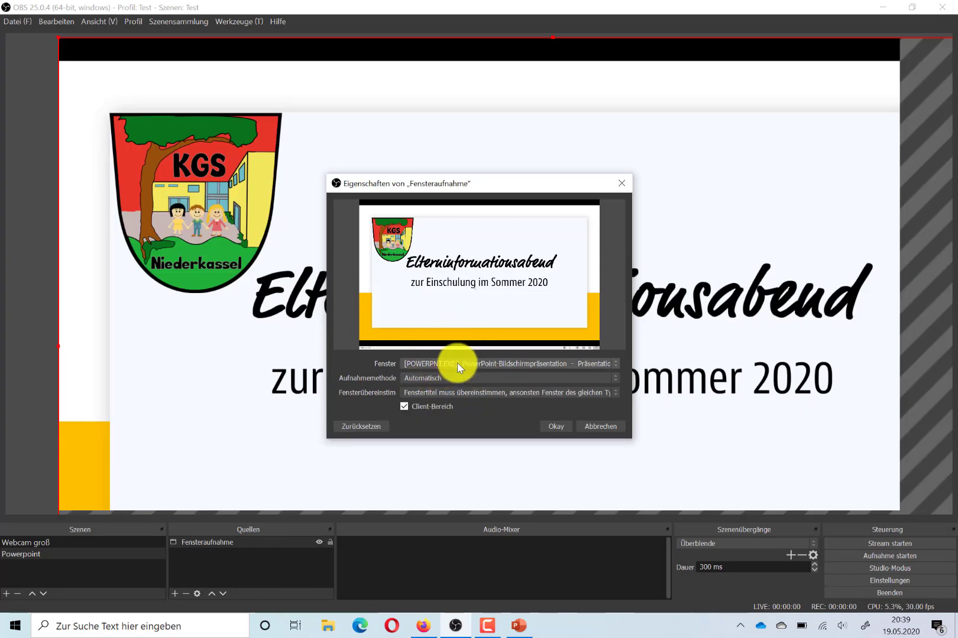
{"action": "left_click", "coordinate": [457, 363]}
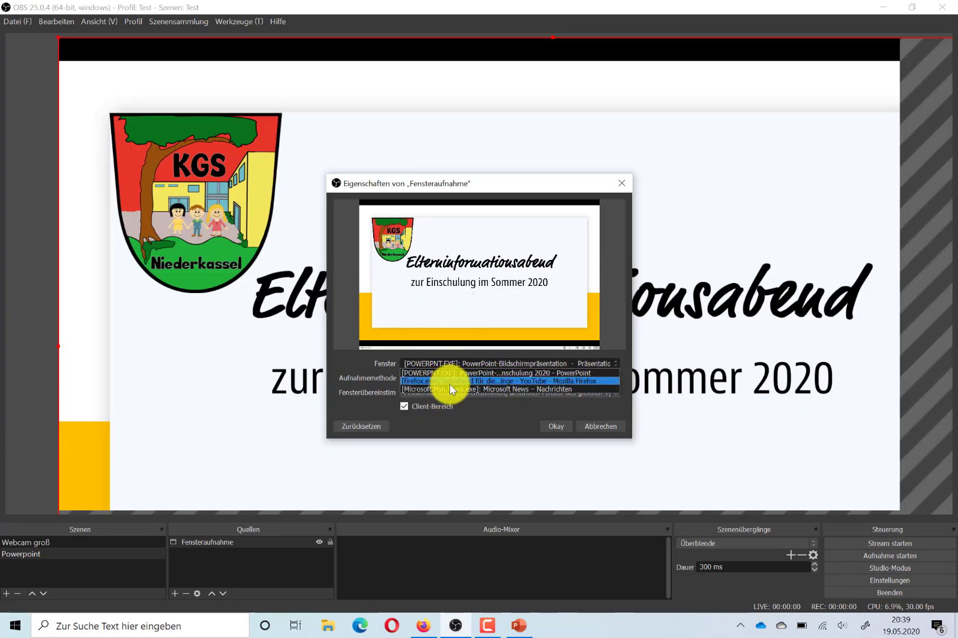
{"action": "key", "text": "Escape"}
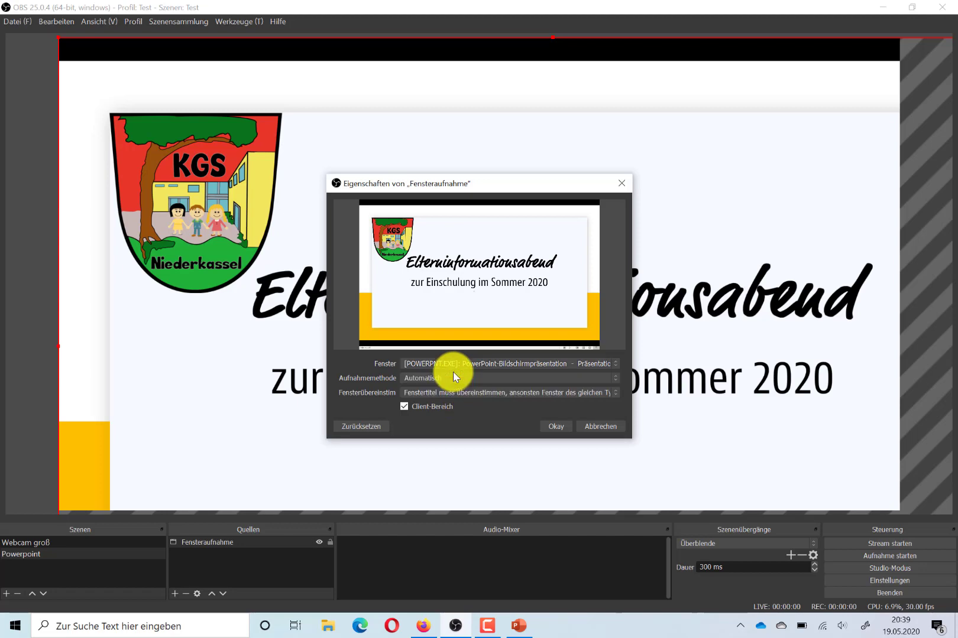
{"action": "left_click", "coordinate": [555, 426]}
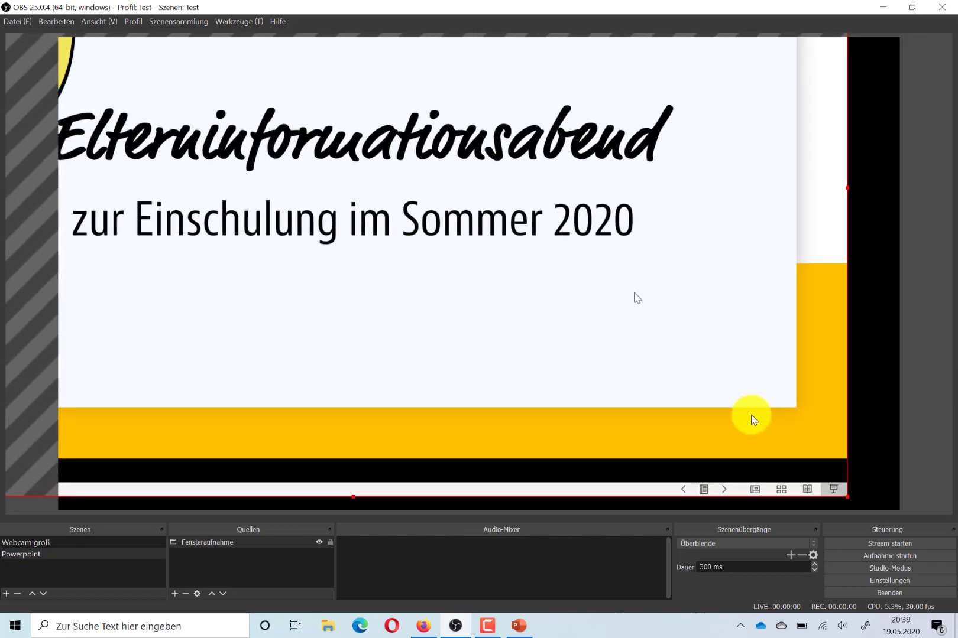